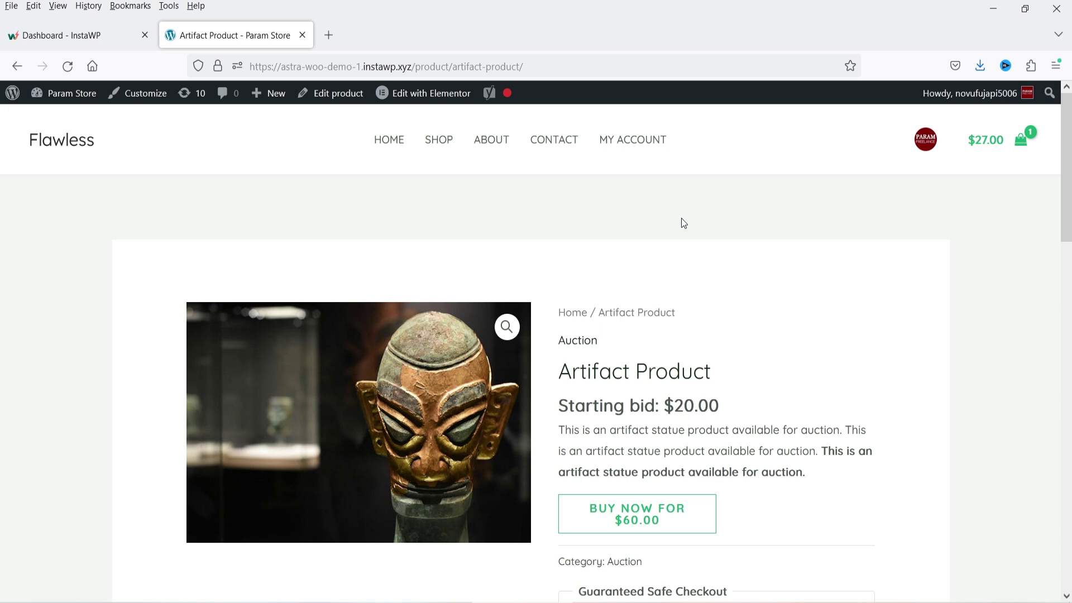
Step: Read through the Artifact product's description on the storefront auction page
scroll(2, 329, down, 2)
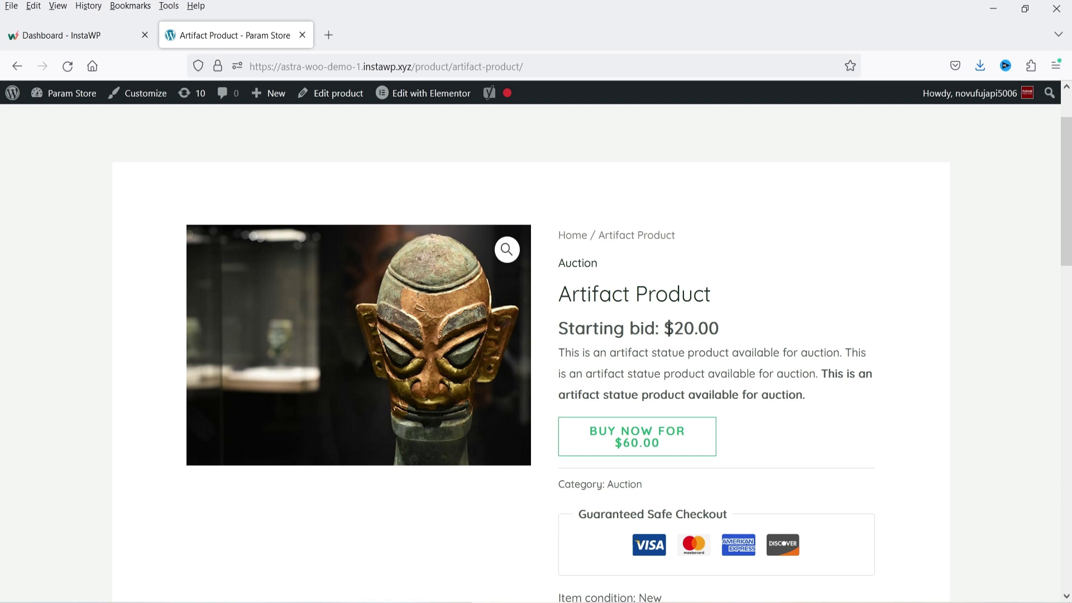
triple_click(684, 374)
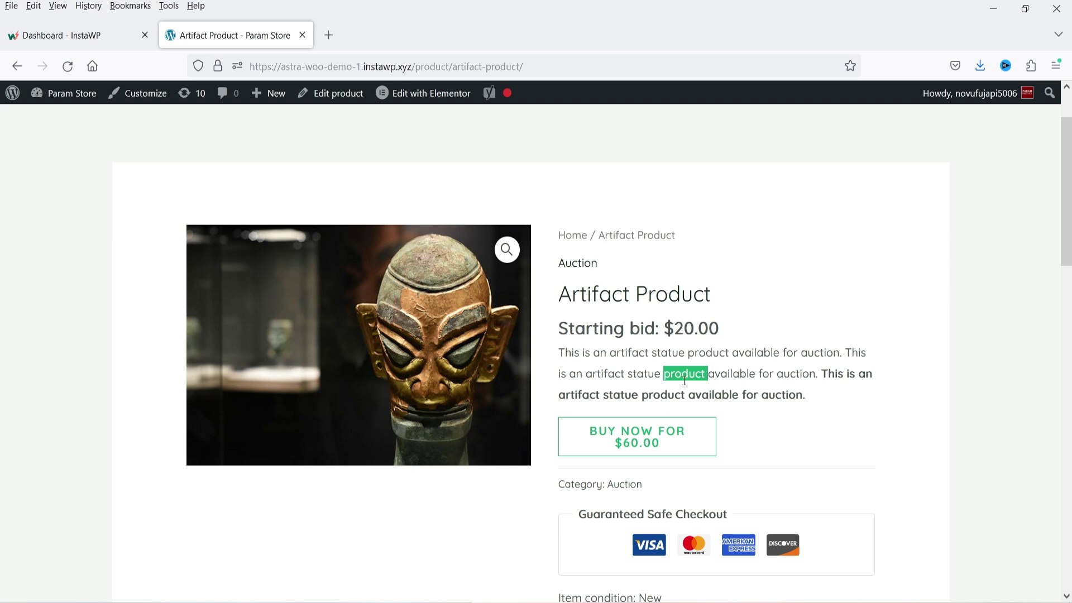
scroll(896, 337, down, 4)
scroll(892, 338, up, 3)
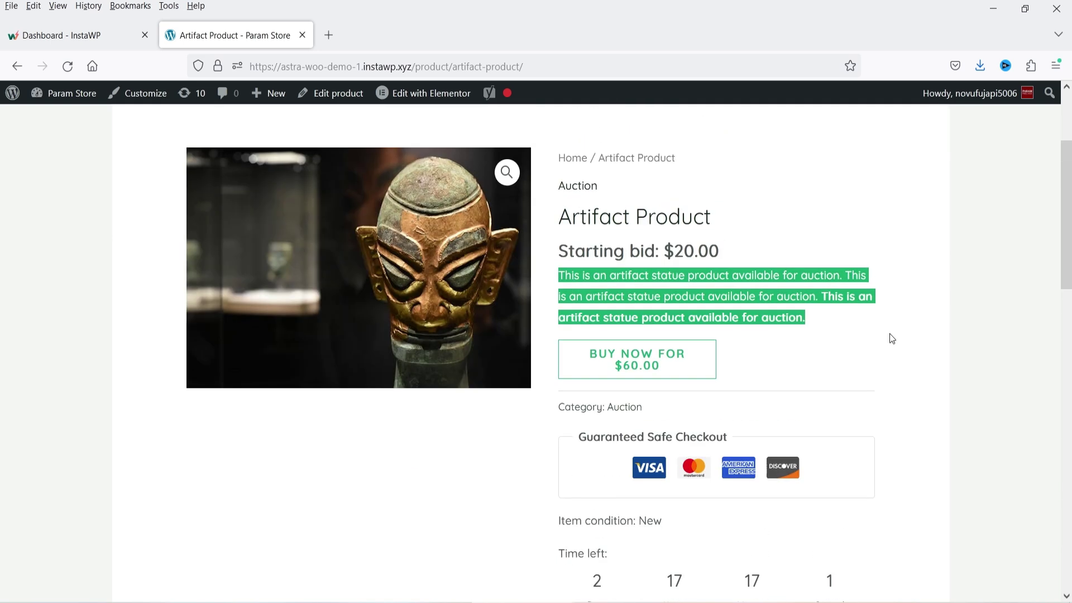
click(763, 312)
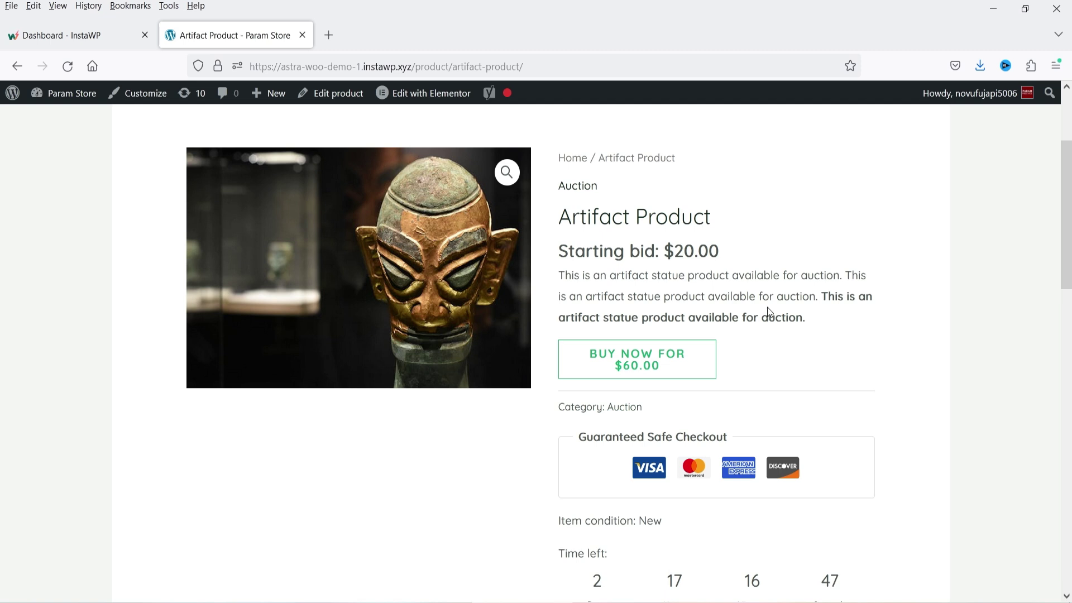
scroll(767, 309, down, 4)
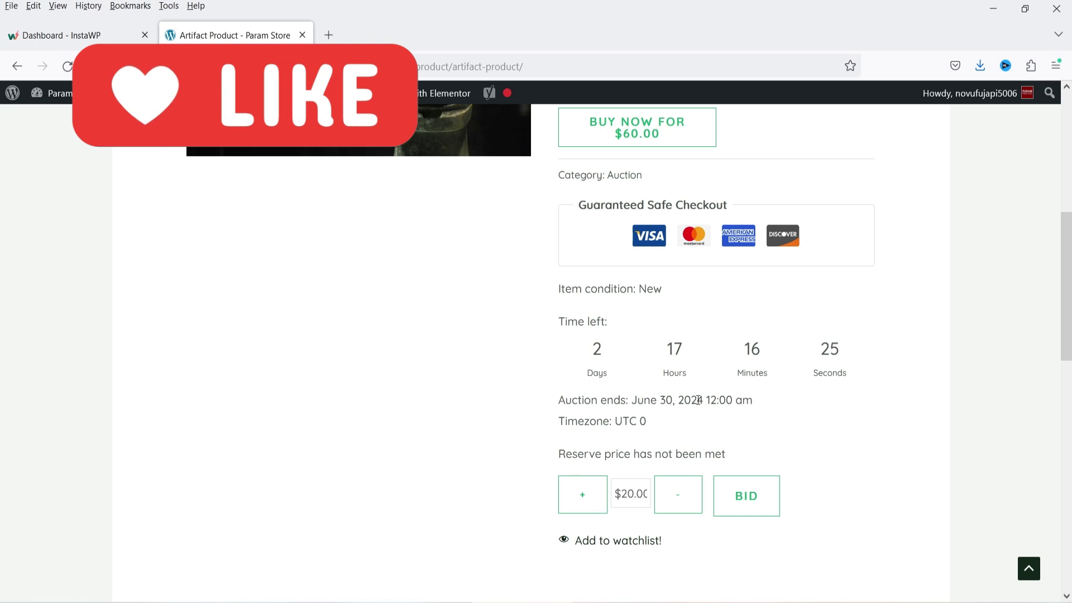
click(813, 411)
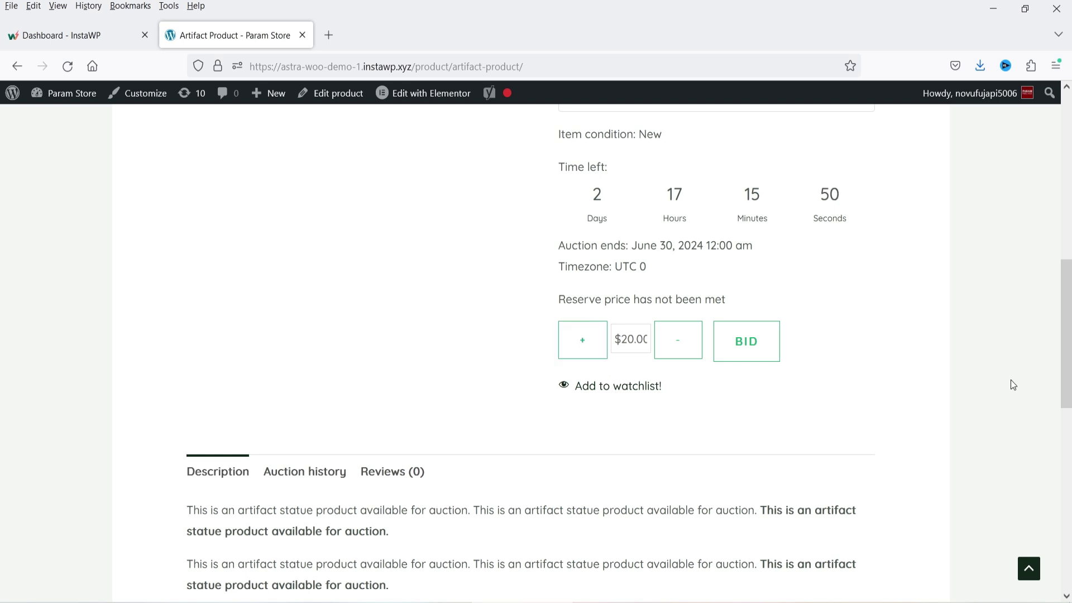
Step: Raise the bid to $21.00 and review the product's Auction history tab
click(595, 341)
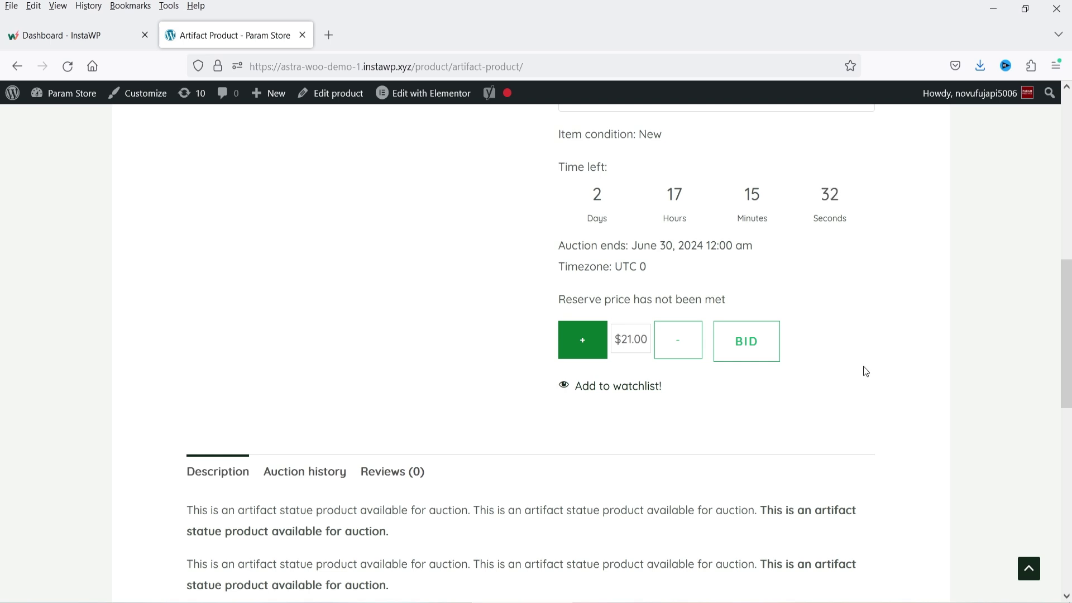
click(301, 475)
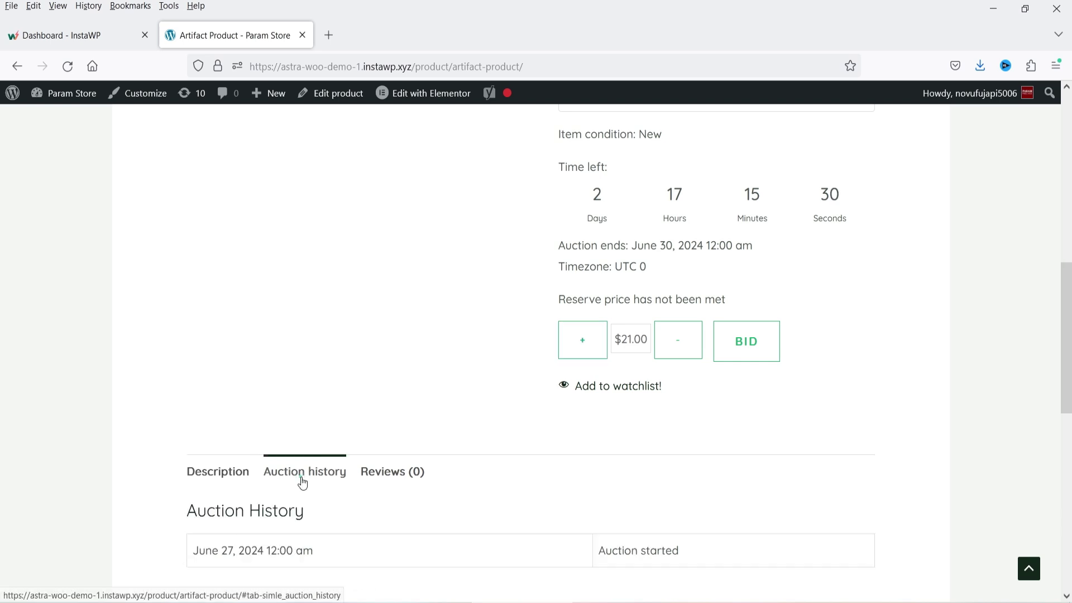
scroll(459, 335, down, 5)
scroll(737, 325, up, 3)
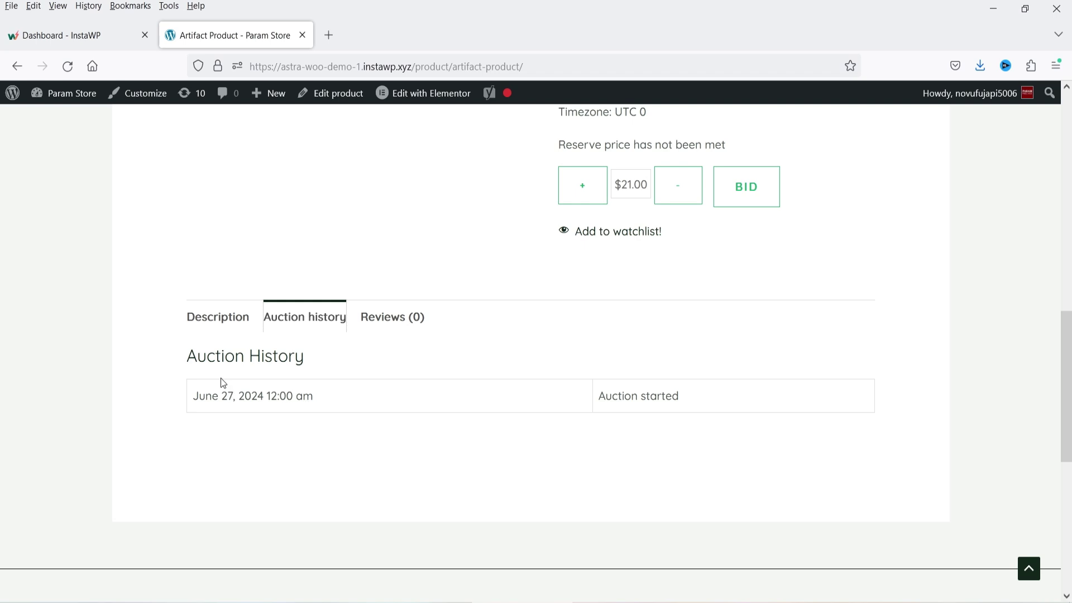
scroll(902, 376, up, 4)
scroll(899, 376, up, 8)
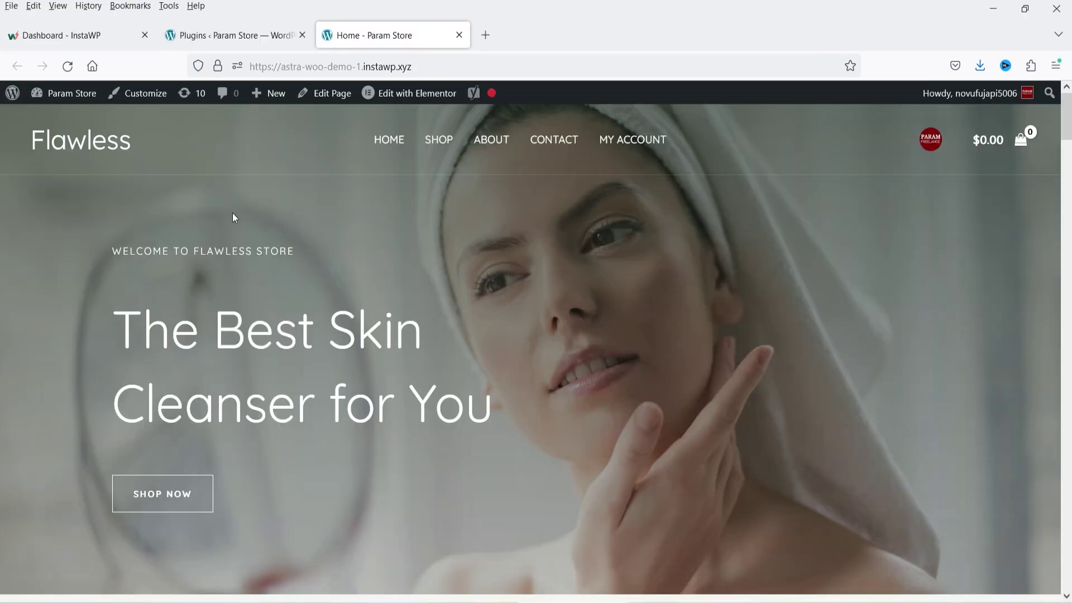
Step: Return to the Param Store wp-admin Plugins page listing 11 installed plugins
click(229, 38)
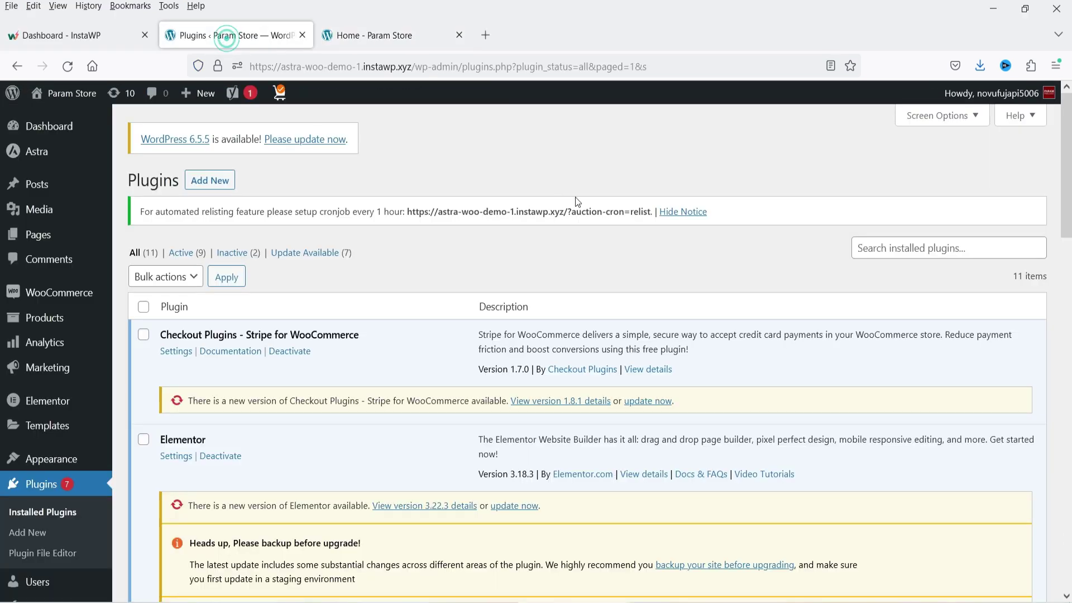
Step: Go to Products > All Products to list the store's 17 published products
scroll(408, 238, down, 20)
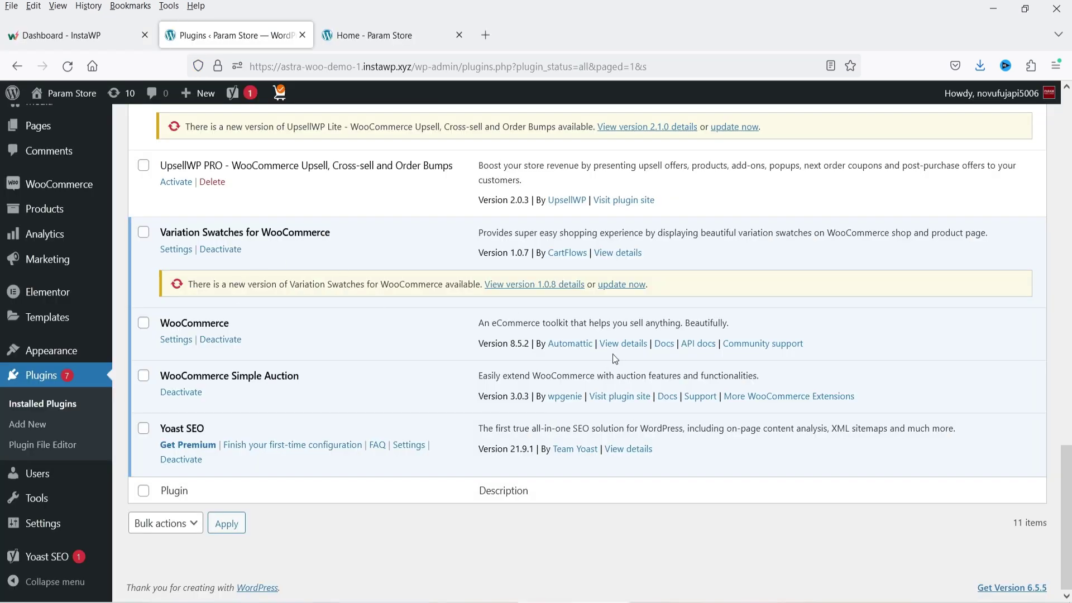
mouse_move(56, 195)
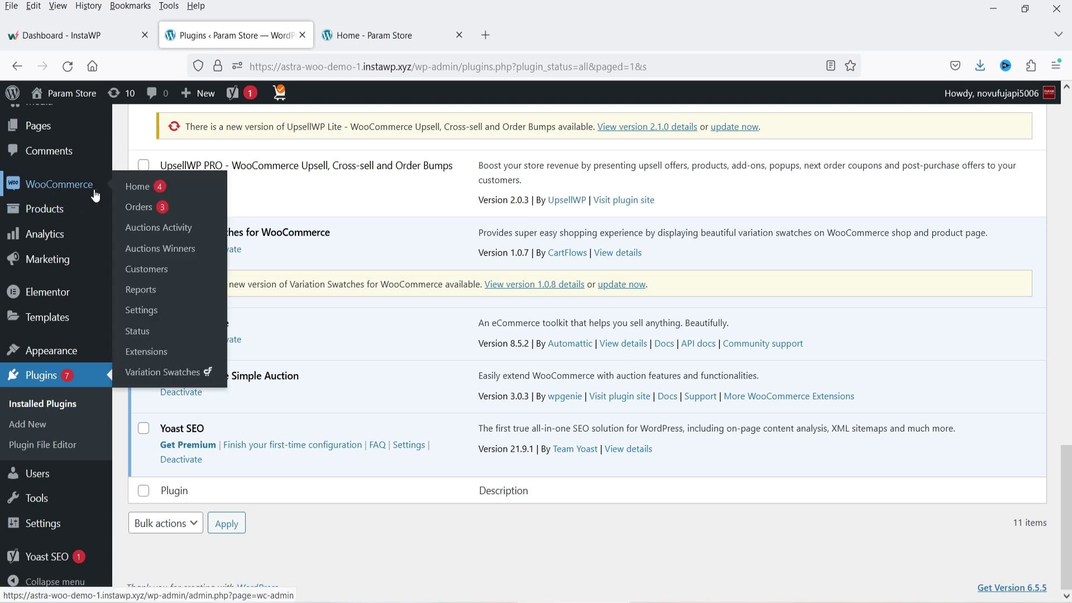
click(184, 253)
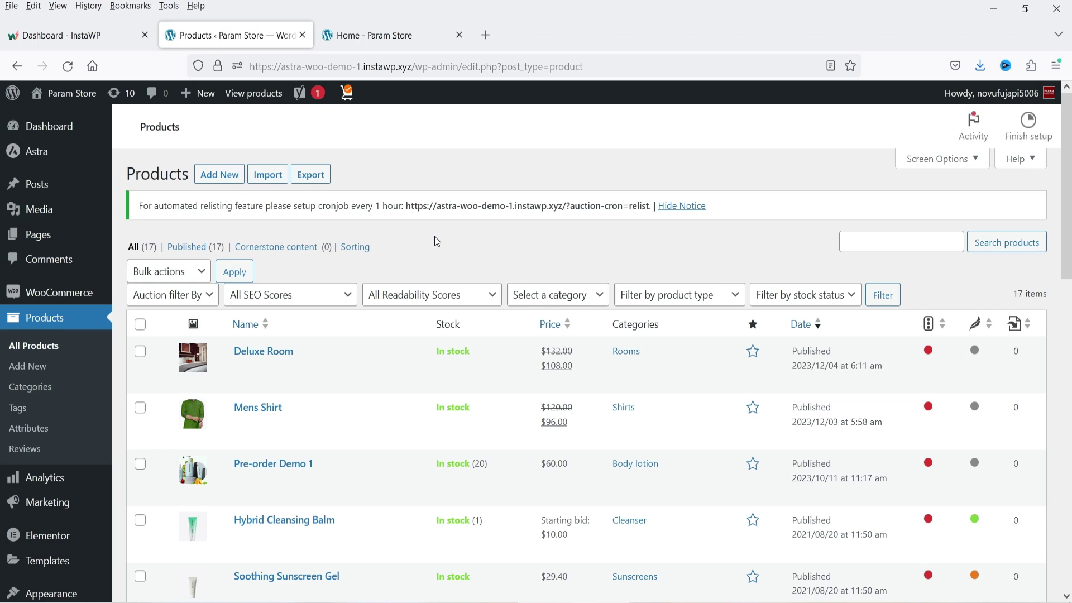
Step: Add a new product titled 'Artifact Statues', fixing the miscapitalised T
click(219, 175)
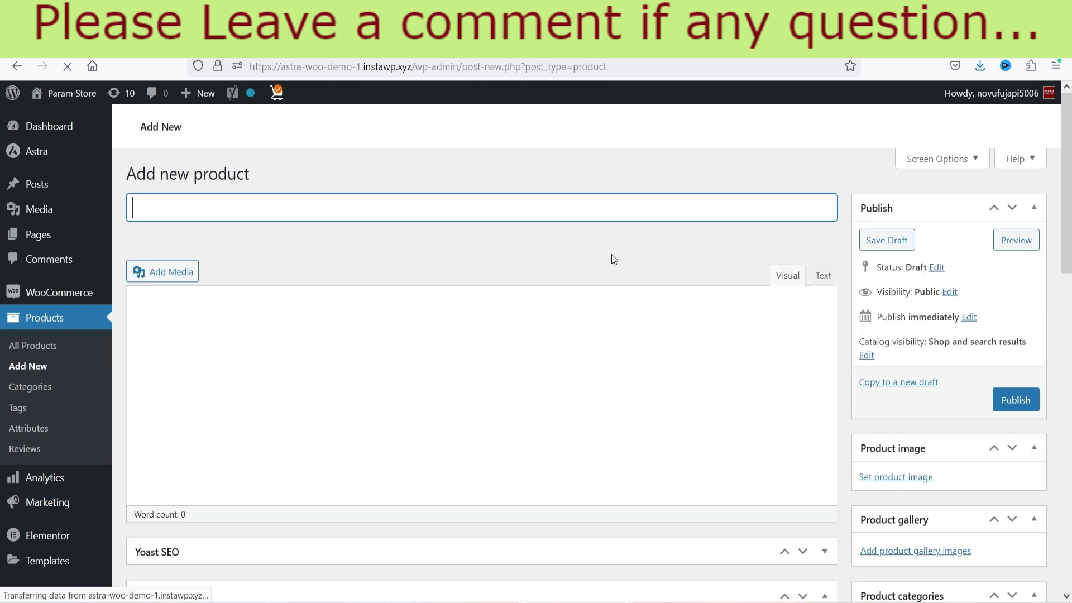
text(Arti)
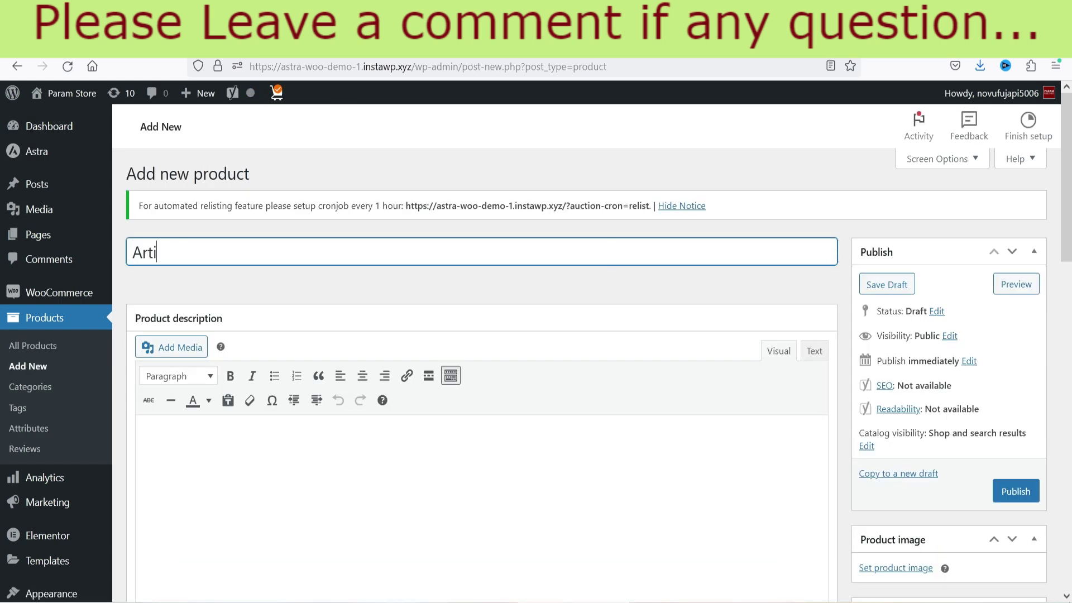
text(fact STatues)
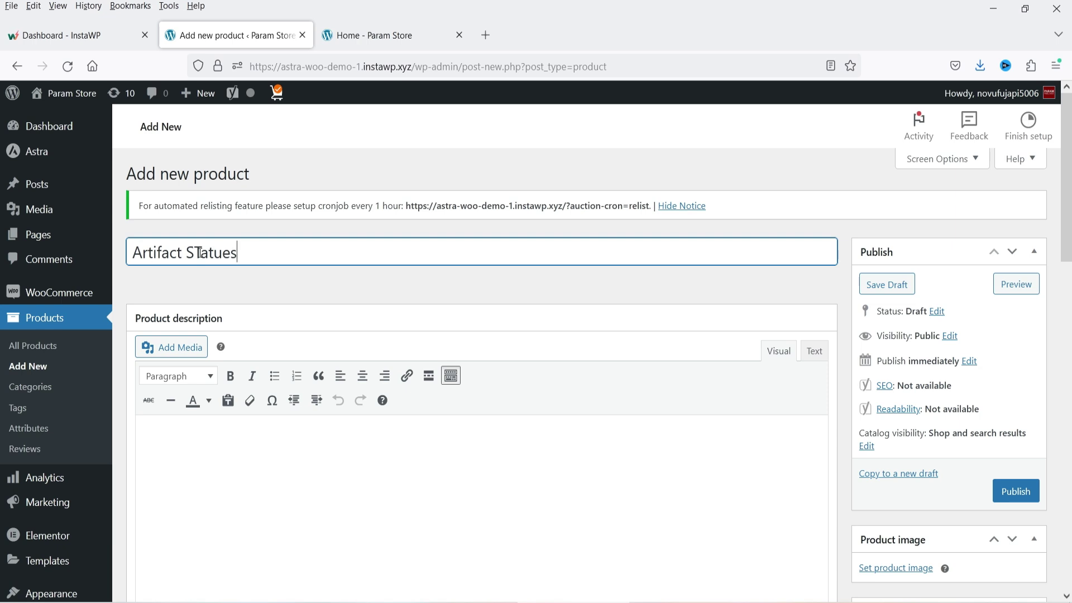
drag(192, 253, 200, 253)
text(t)
Step: Enter the description 'This is an artifact statue product available for auction.'
click(356, 499)
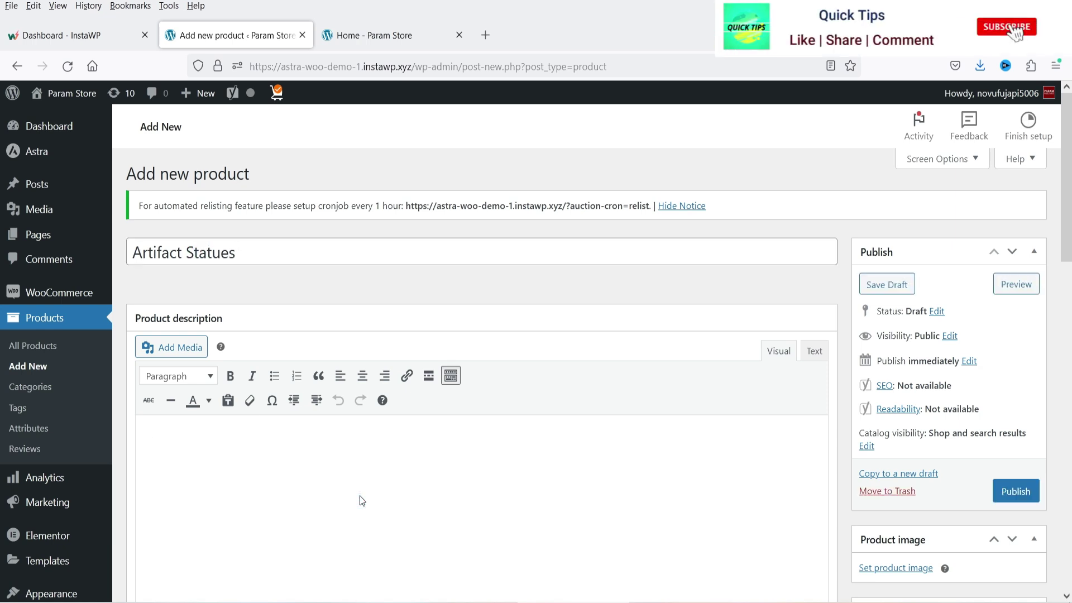
scroll(364, 502, down, 3)
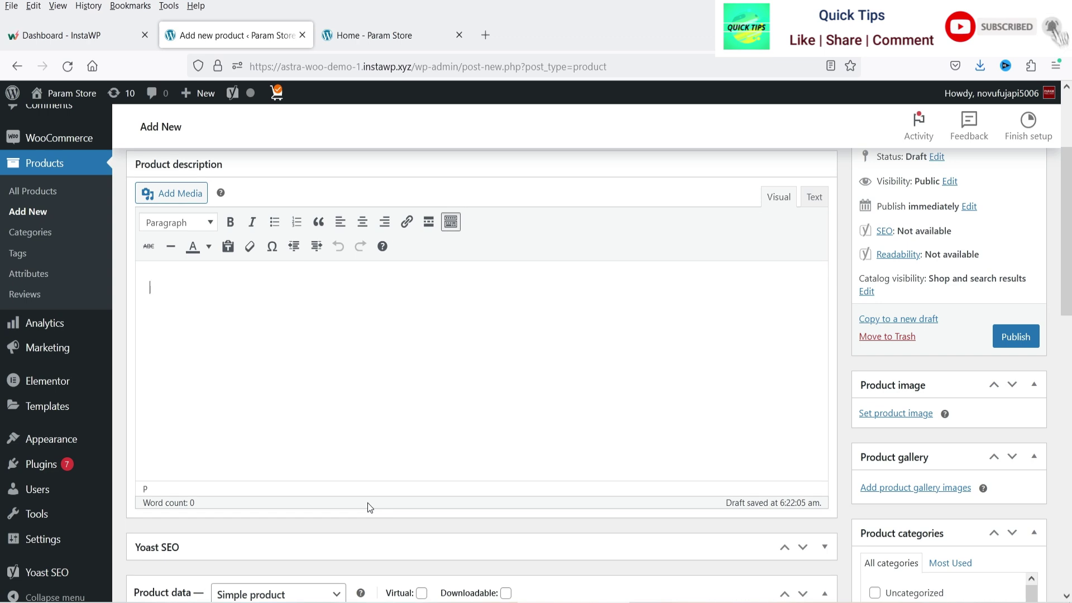
text(This is an artifact statue product available for auction.)
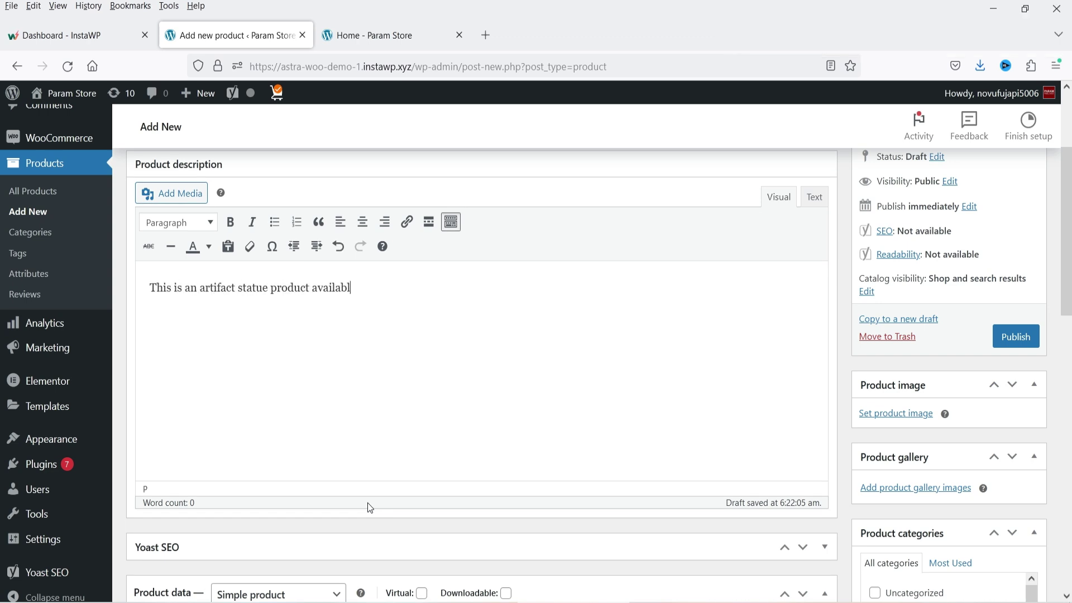
triple_click(461, 290)
click(494, 294)
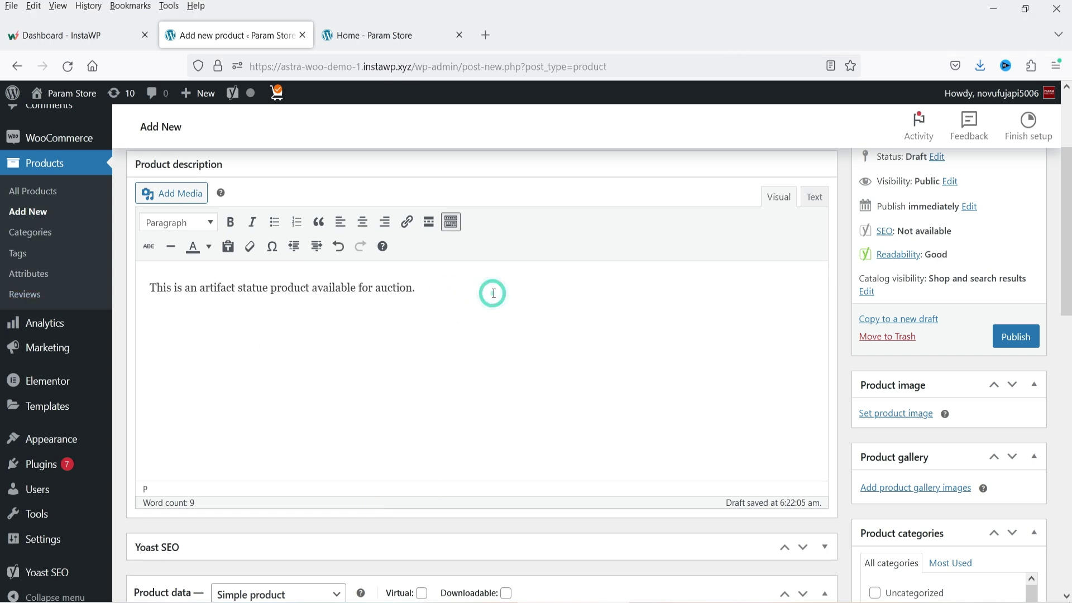
scroll(493, 292, down, 4)
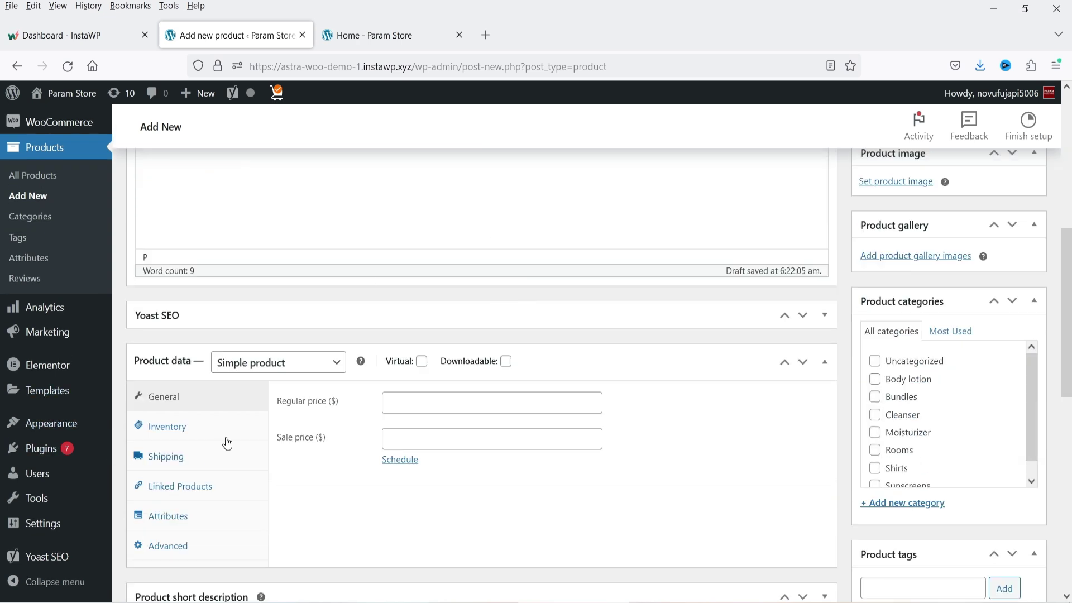
Step: Set the product data type to Auction
click(282, 364)
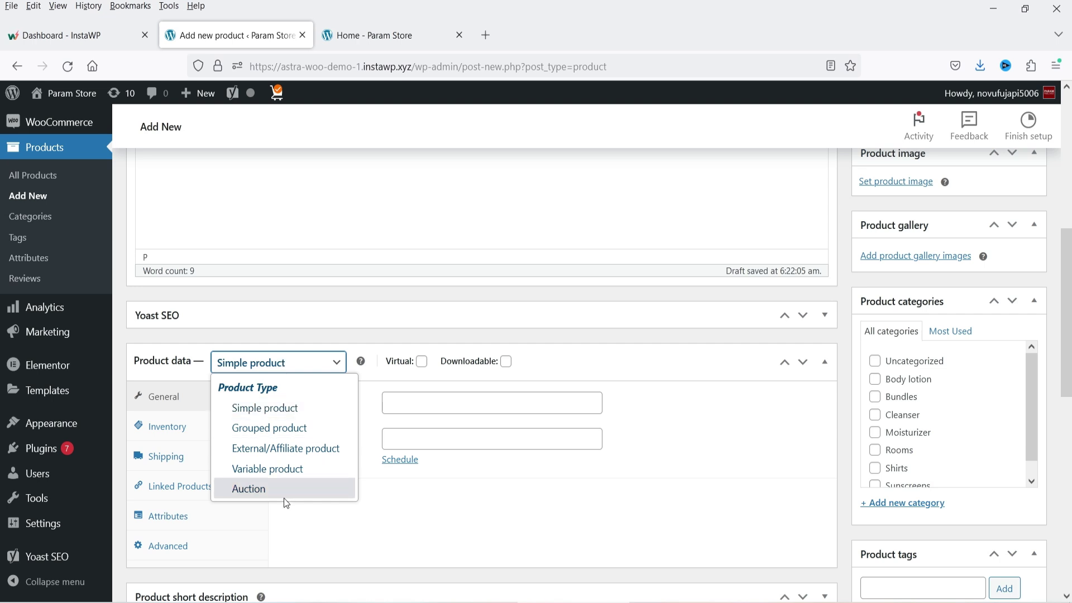
click(267, 491)
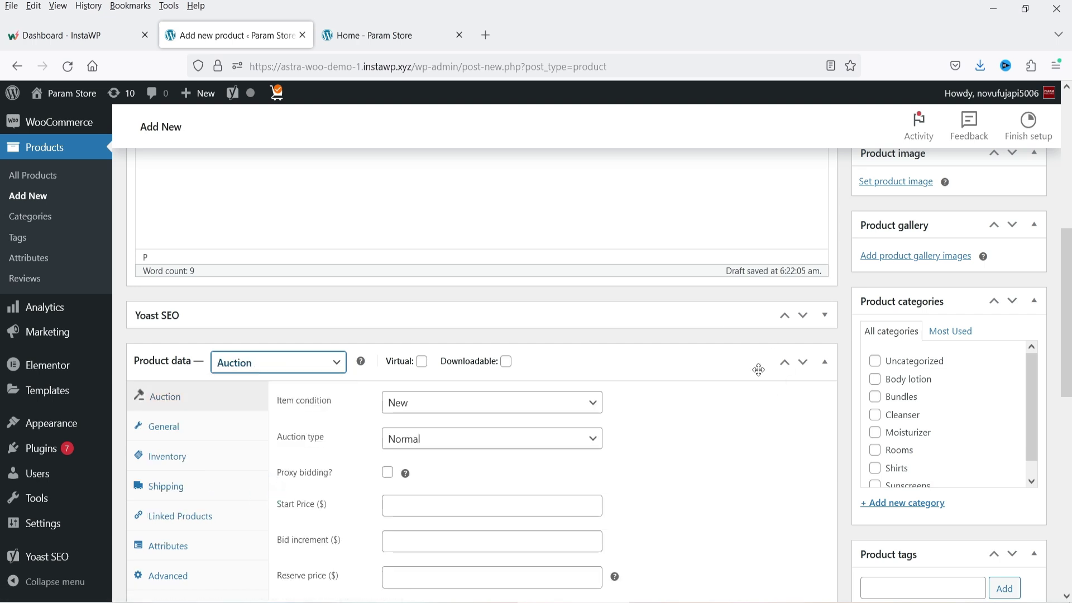
scroll(758, 369, down, 2)
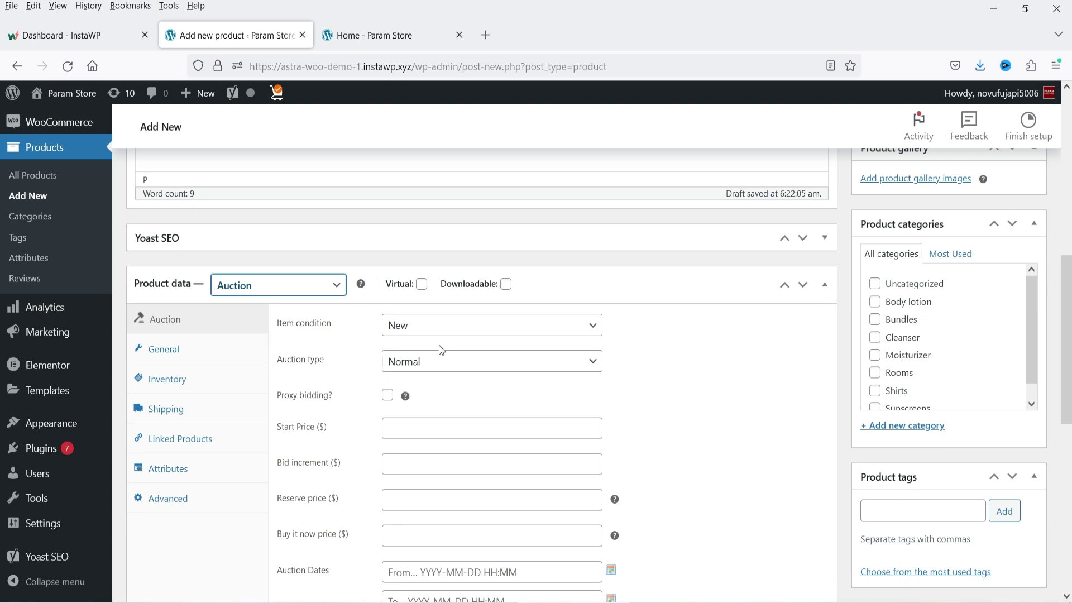
Step: Set the item condition to Used and the auction type to Normal
click(446, 331)
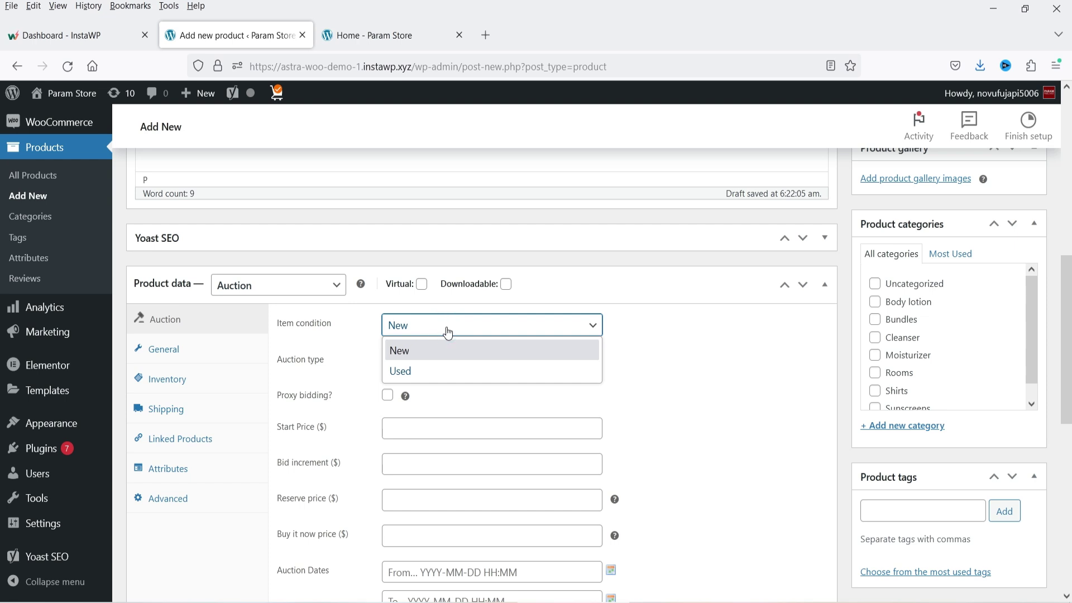
click(453, 373)
click(693, 370)
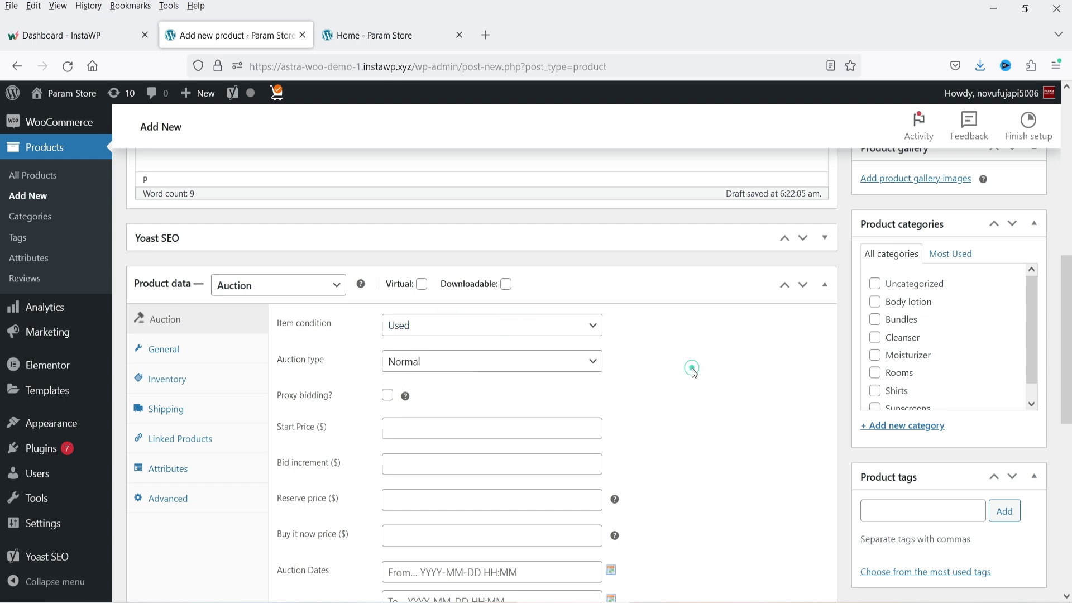
click(425, 361)
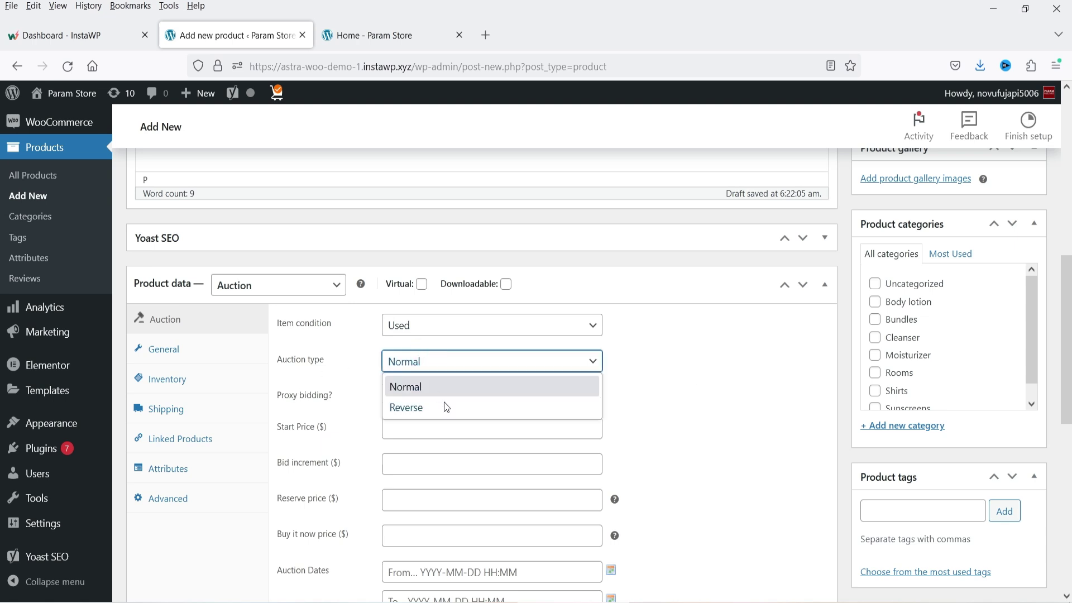
click(540, 393)
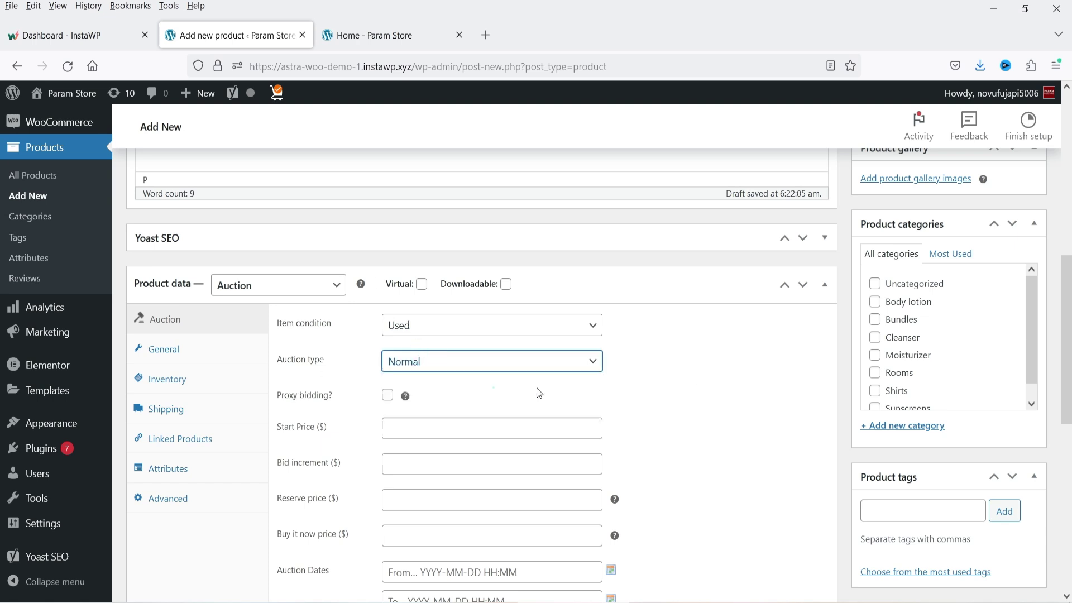
scroll(693, 345, down, 2)
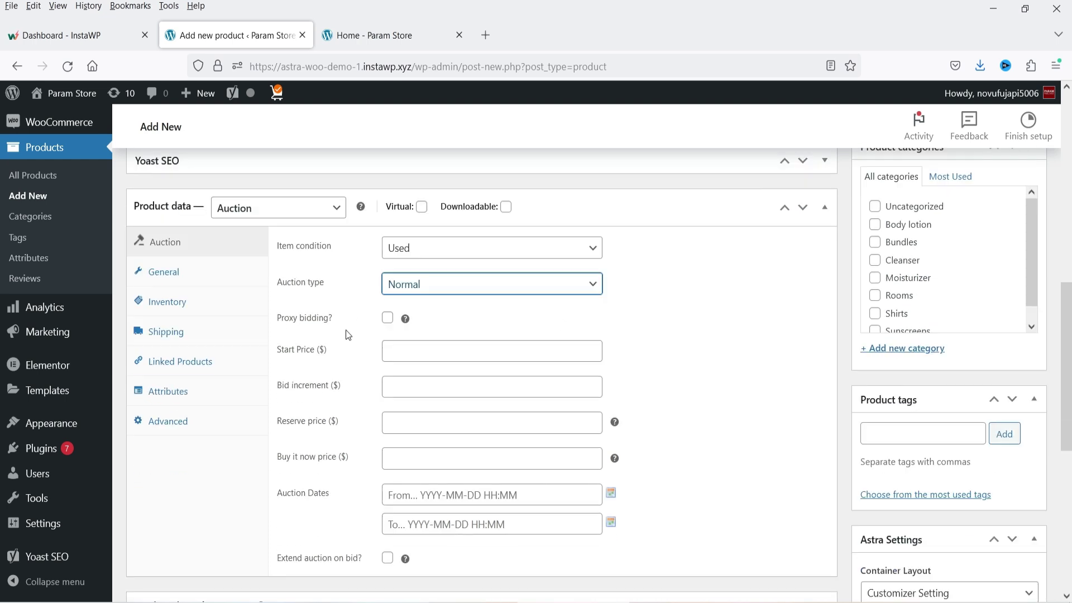
Step: Enter start price 15, bid increment 1, reserve price 25 and buy-it-now price 55
mouse_move(407, 323)
click(432, 352)
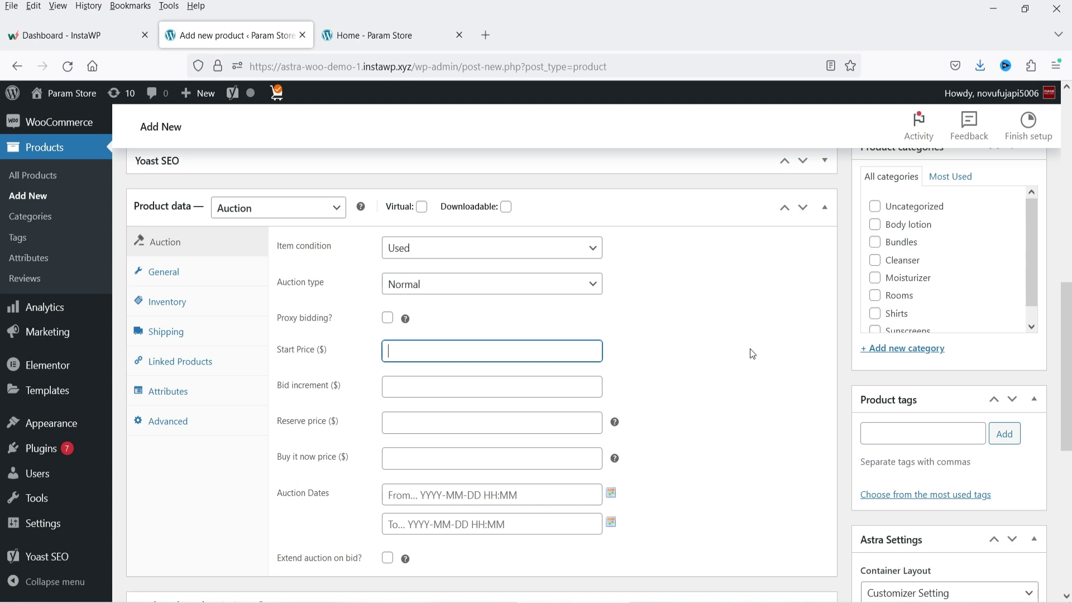
text(15)
click(402, 382)
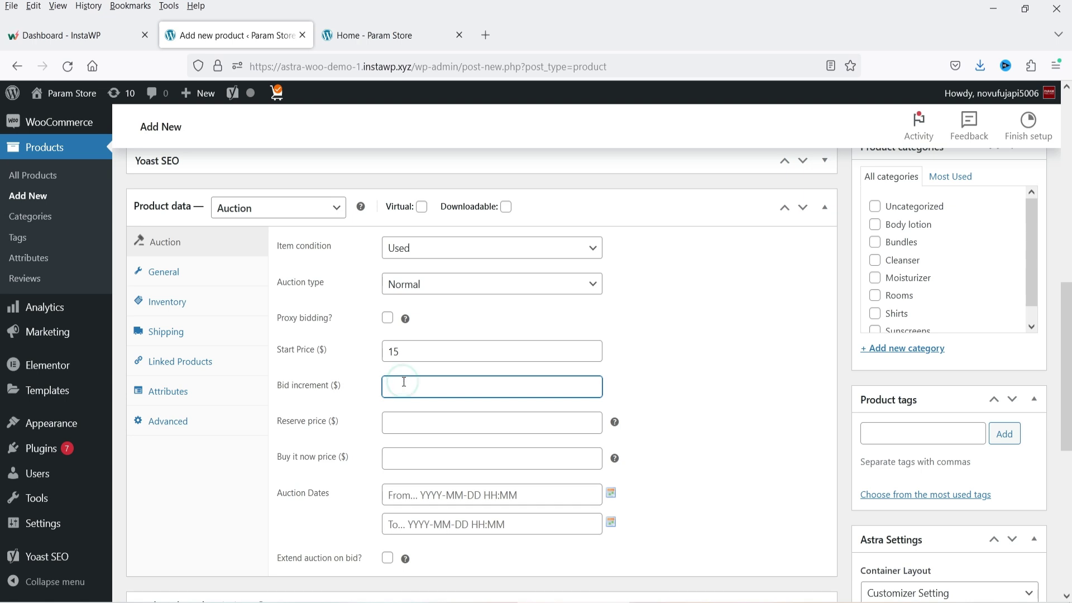
text(1)
click(412, 420)
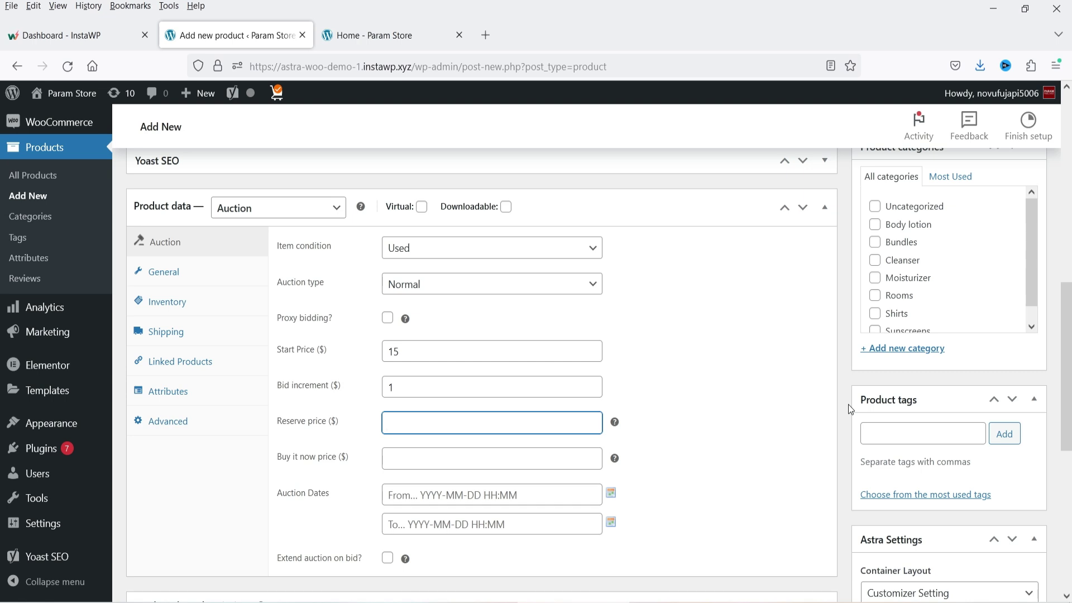
text(25)
click(450, 465)
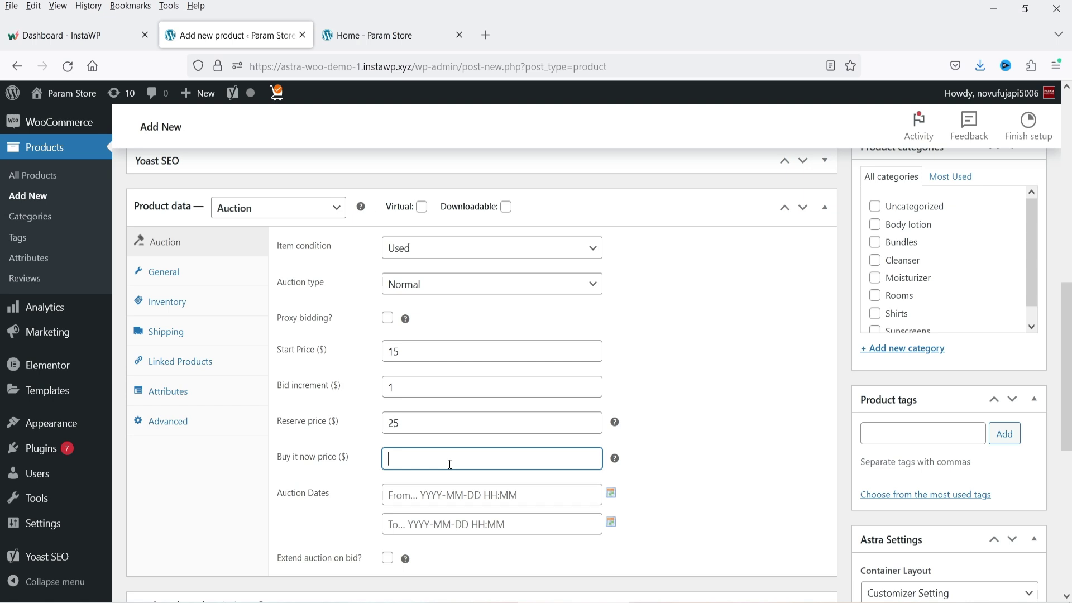
text(55)
scroll(434, 465, down, 4)
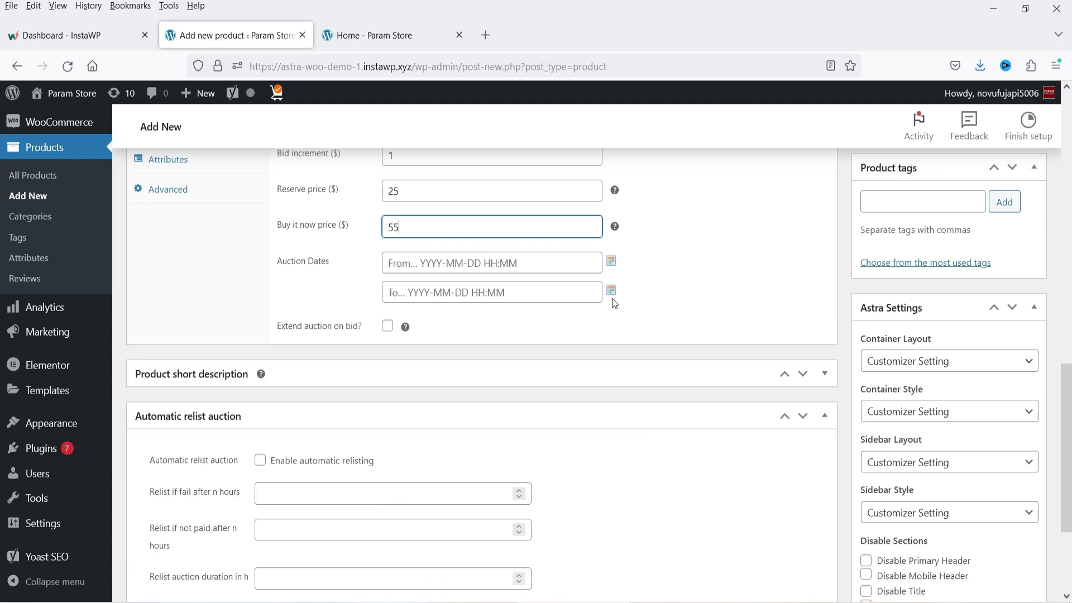
click(611, 263)
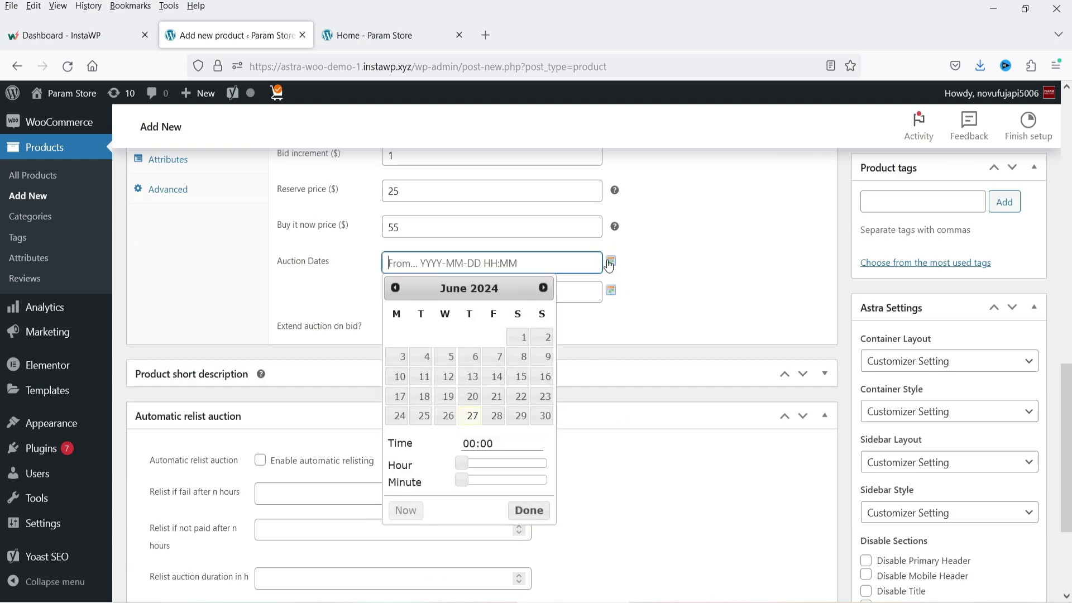
Step: Set the auction dates from June 27 to June 30, 2024, both at 00:00
click(474, 426)
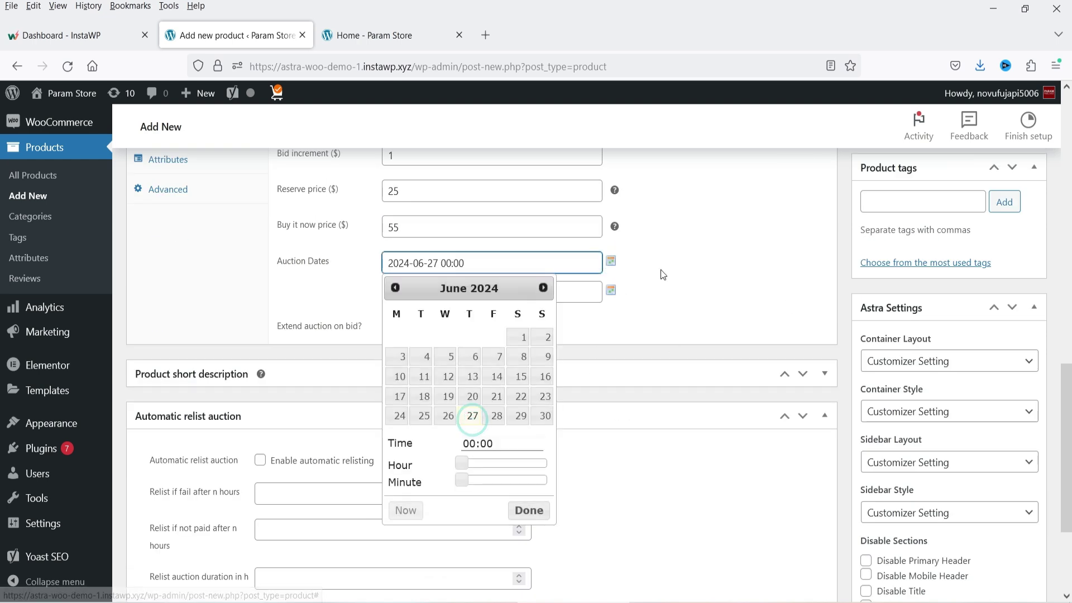
click(611, 290)
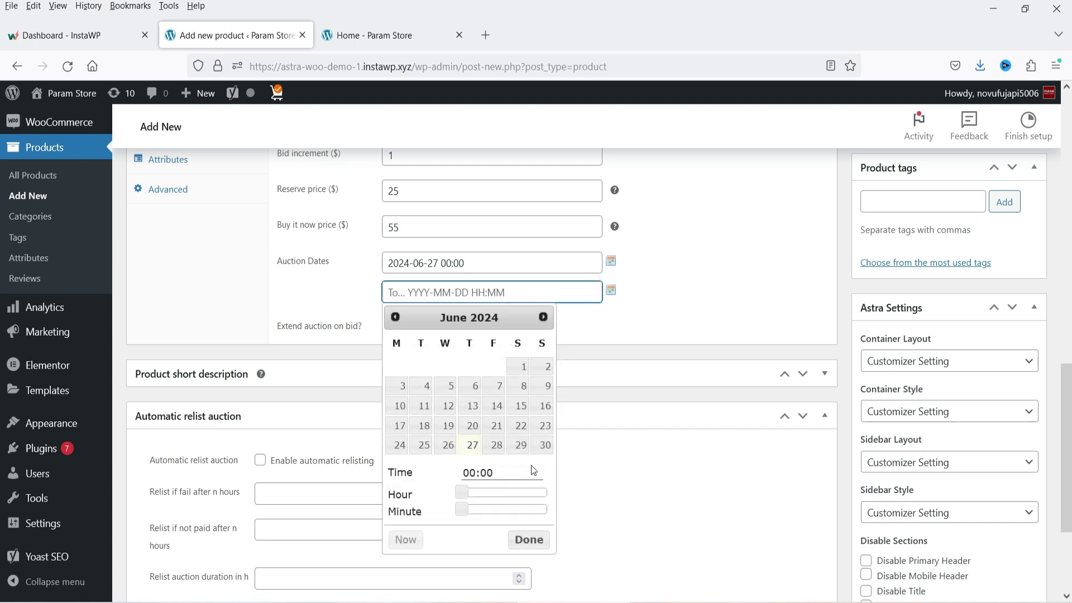
click(543, 447)
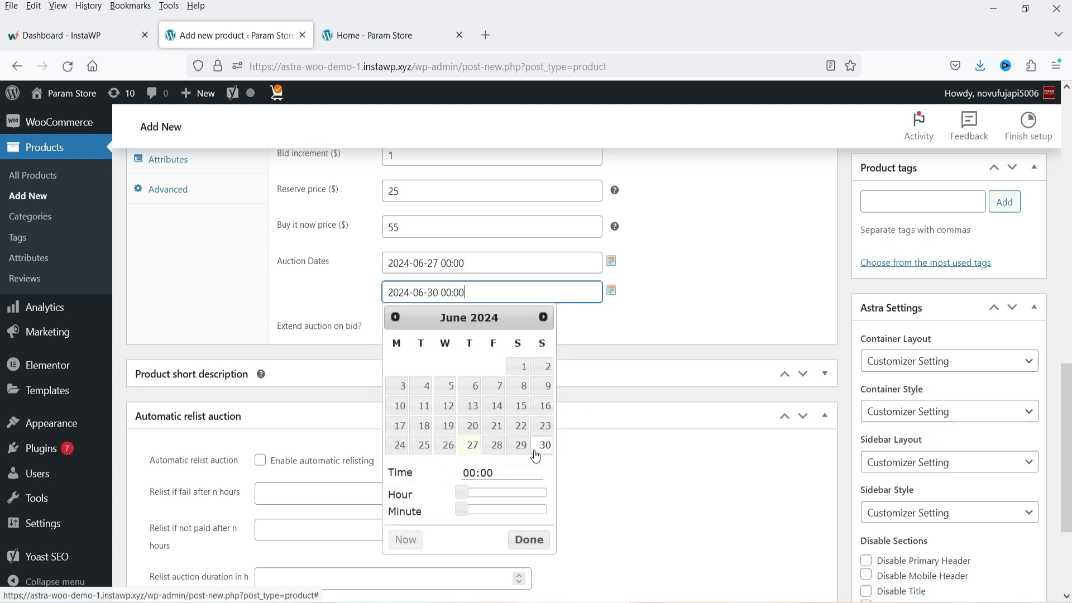
click(682, 304)
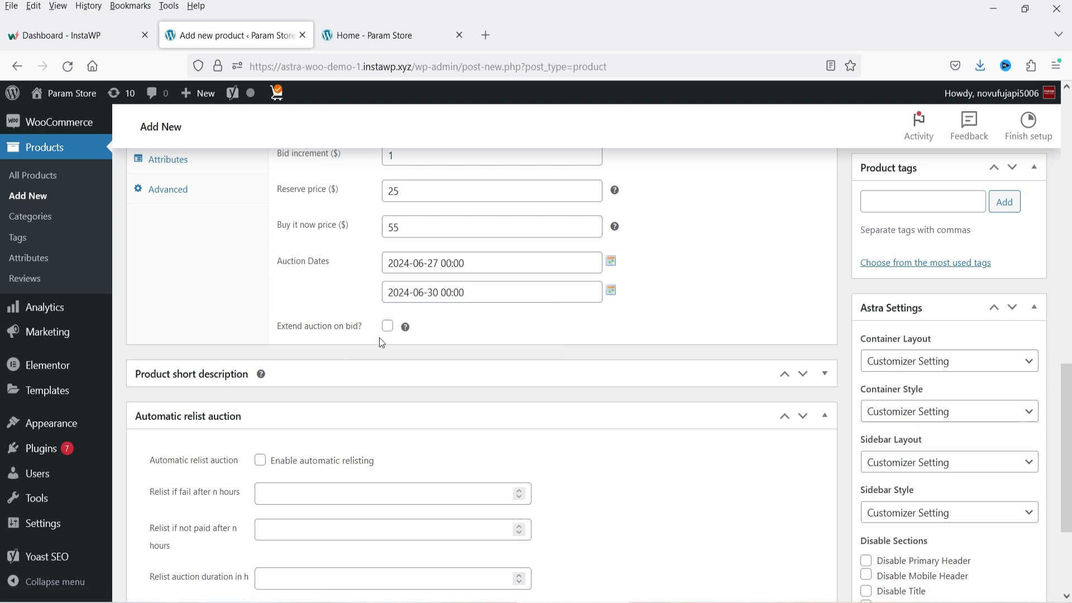
mouse_move(407, 328)
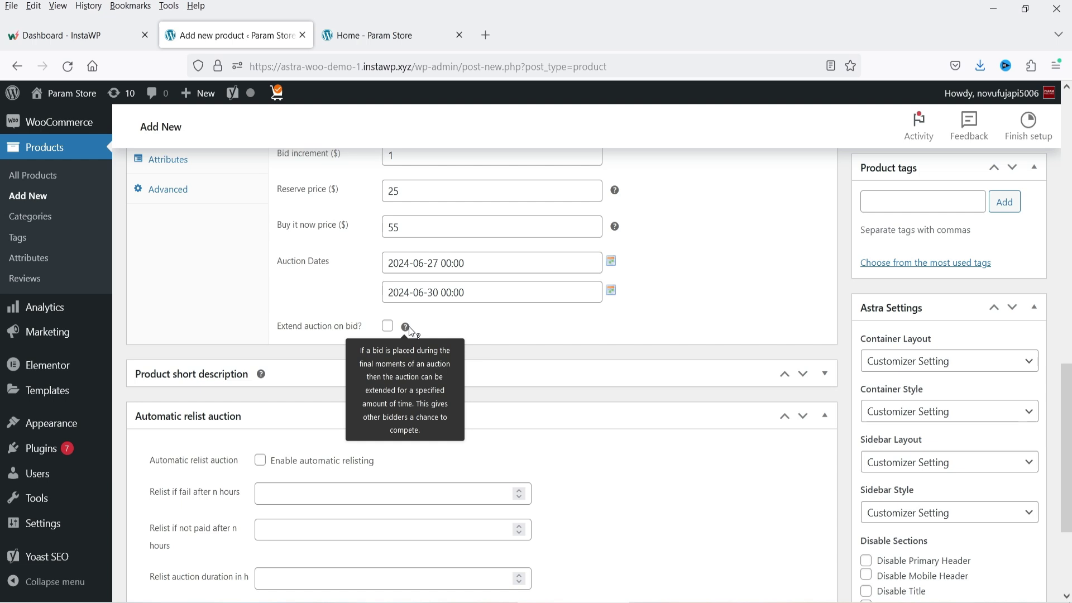
click(388, 326)
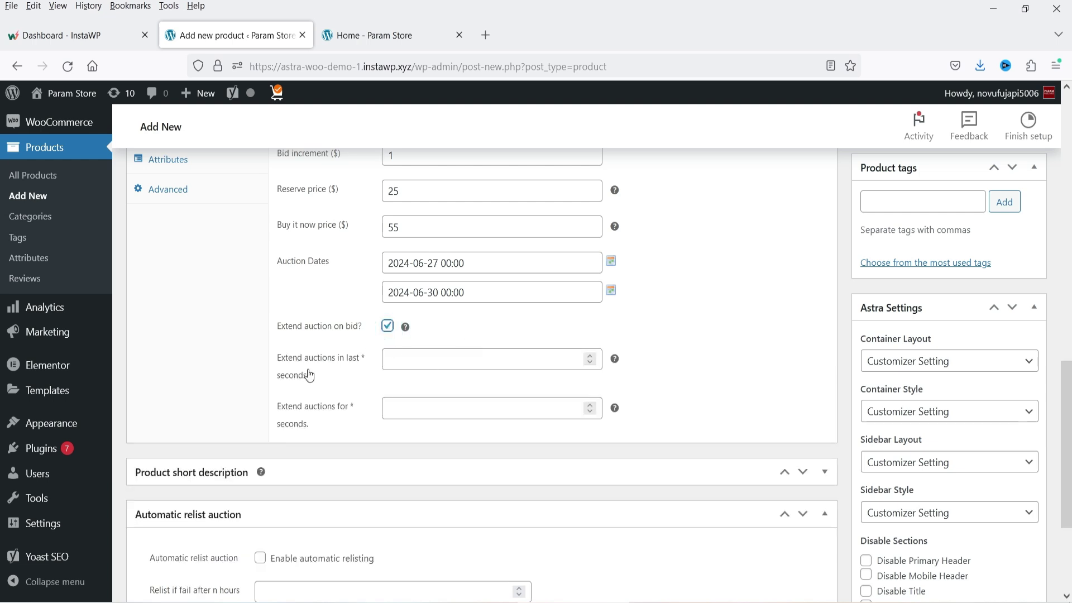
click(448, 366)
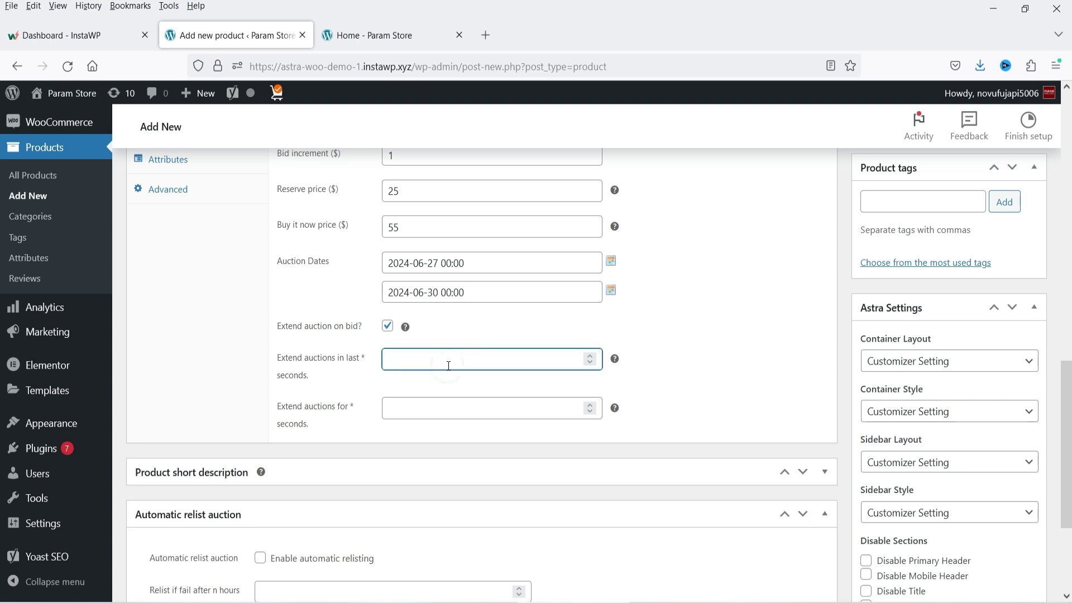
text(30)
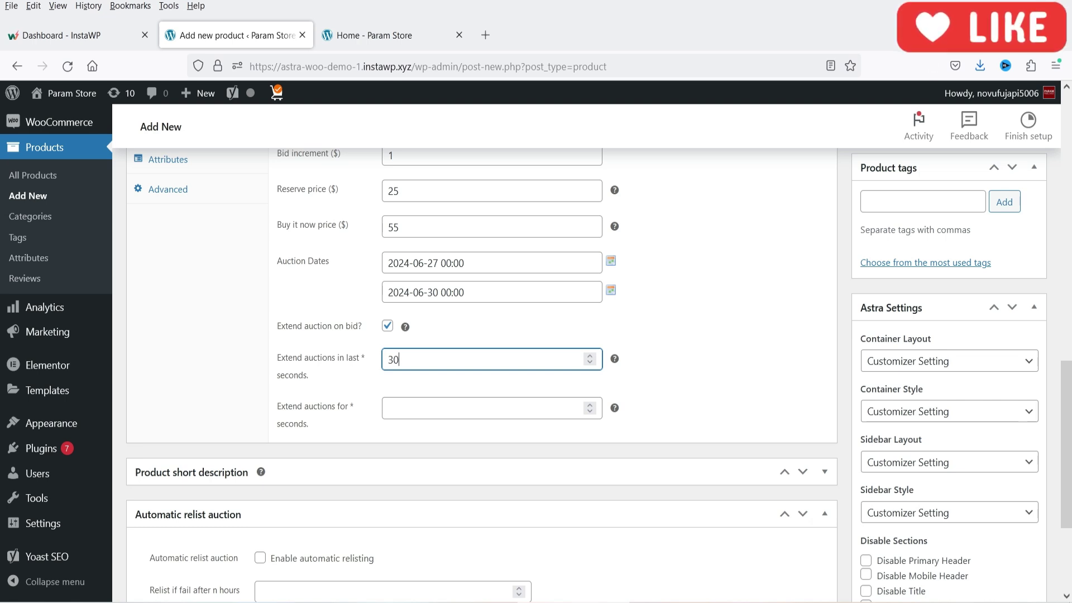
click(421, 416)
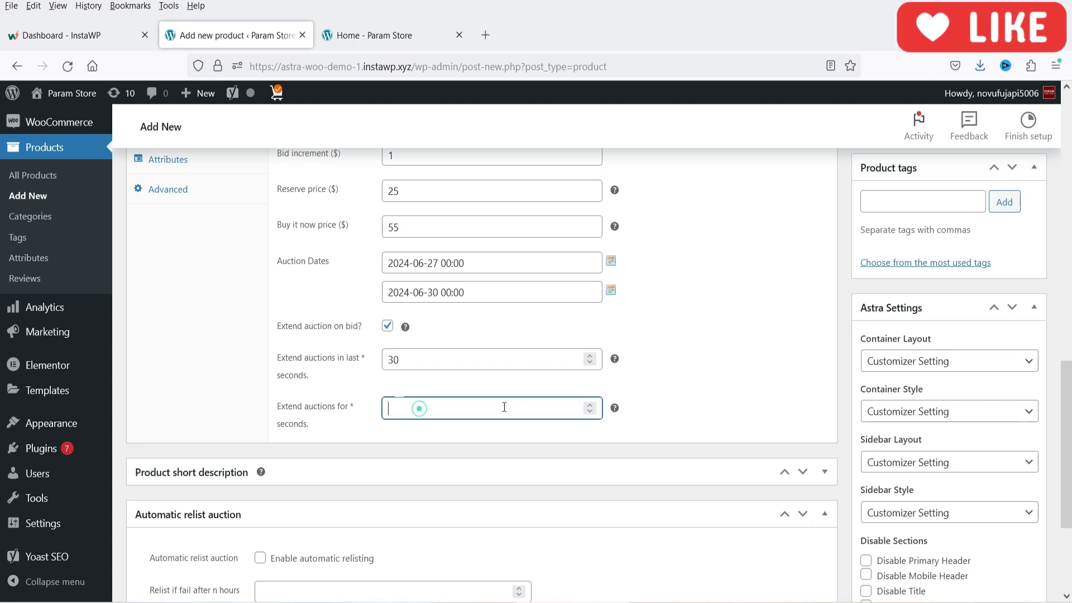
text(60)
click(697, 391)
click(387, 326)
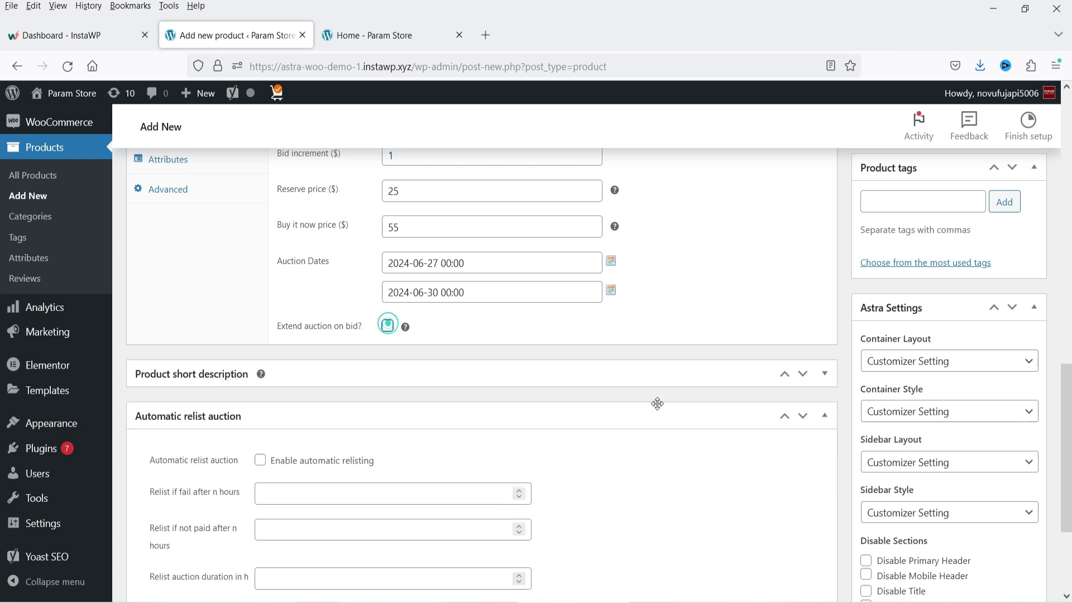
Step: Paste the artifact statue sentence into the short description, making the final copy bold
scroll(572, 384, down, 3)
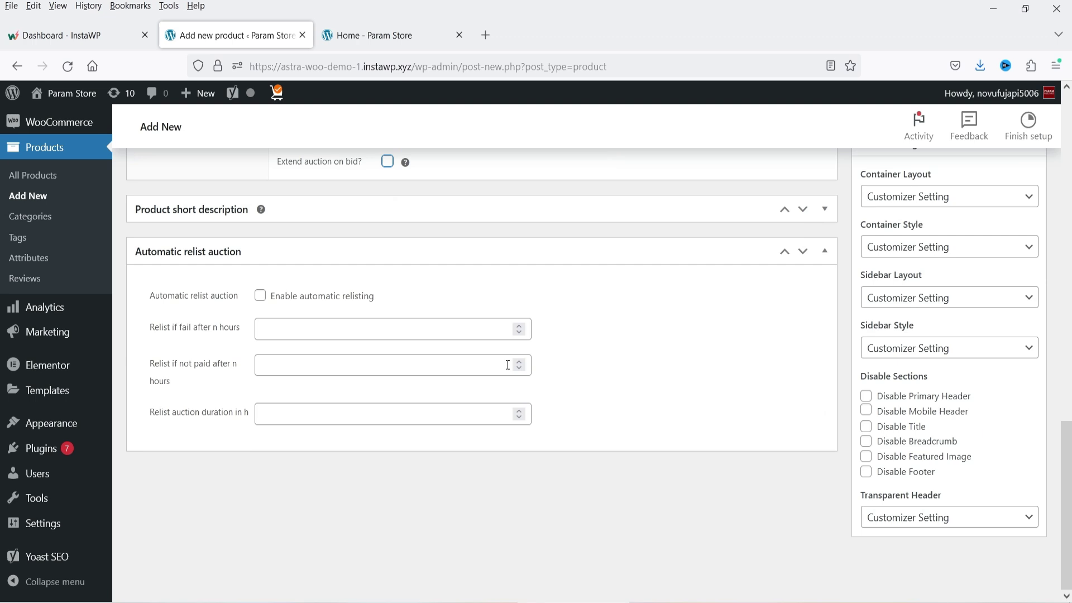
click(825, 209)
click(300, 342)
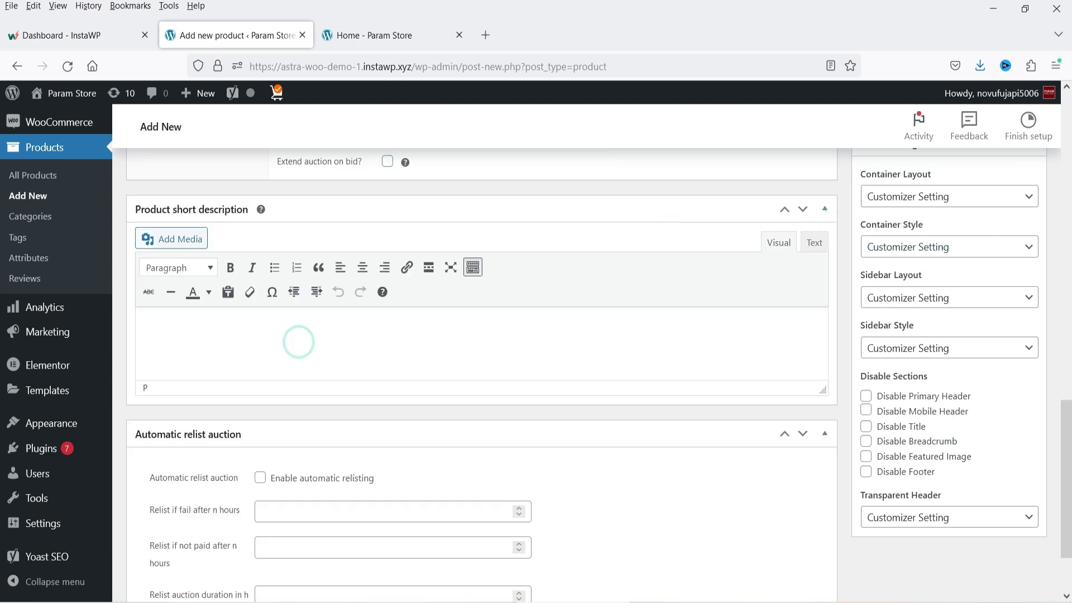
text(This is an artifact statue product available for auction. This is an artifact statue product available for auction.)
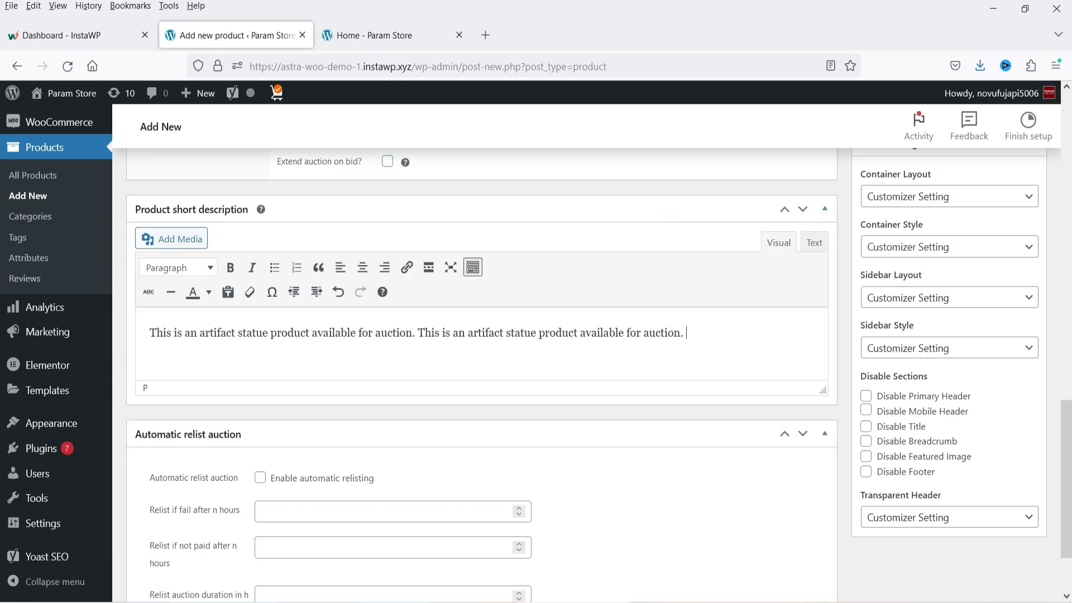
key(ctrl+b)
text(This is an artifact statue product available for auction.)
scroll(693, 335, down, 2)
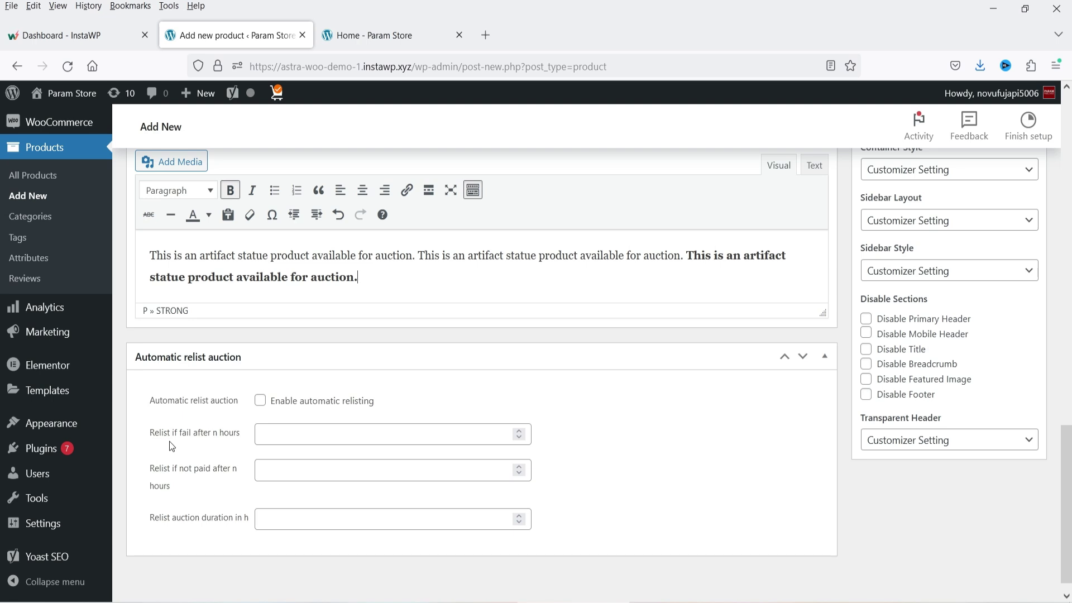
scroll(462, 452, up, 2)
scroll(464, 467, down, 3)
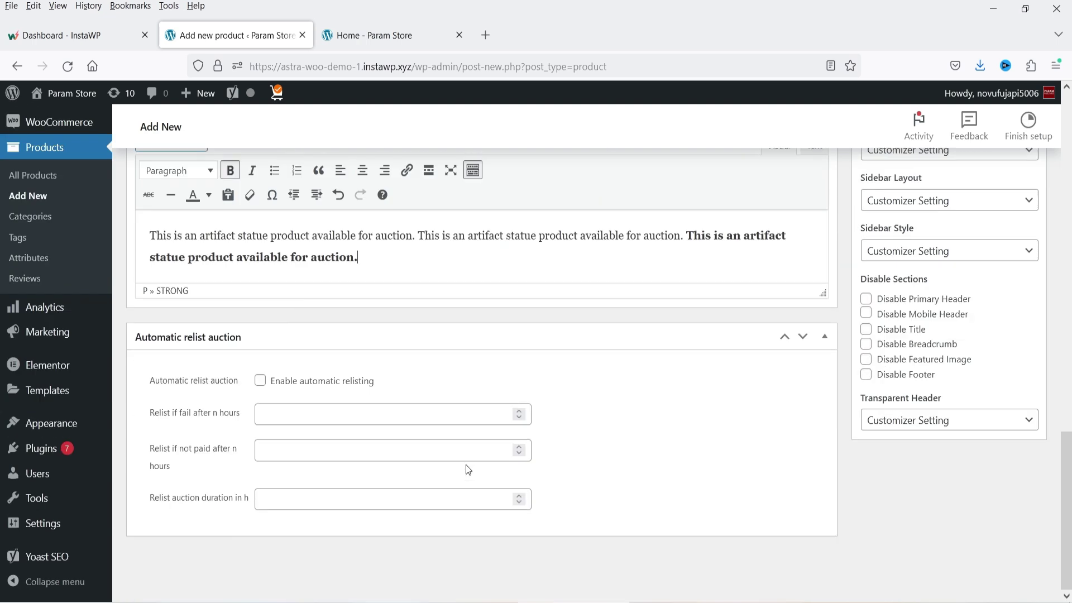
scroll(479, 474, up, 10)
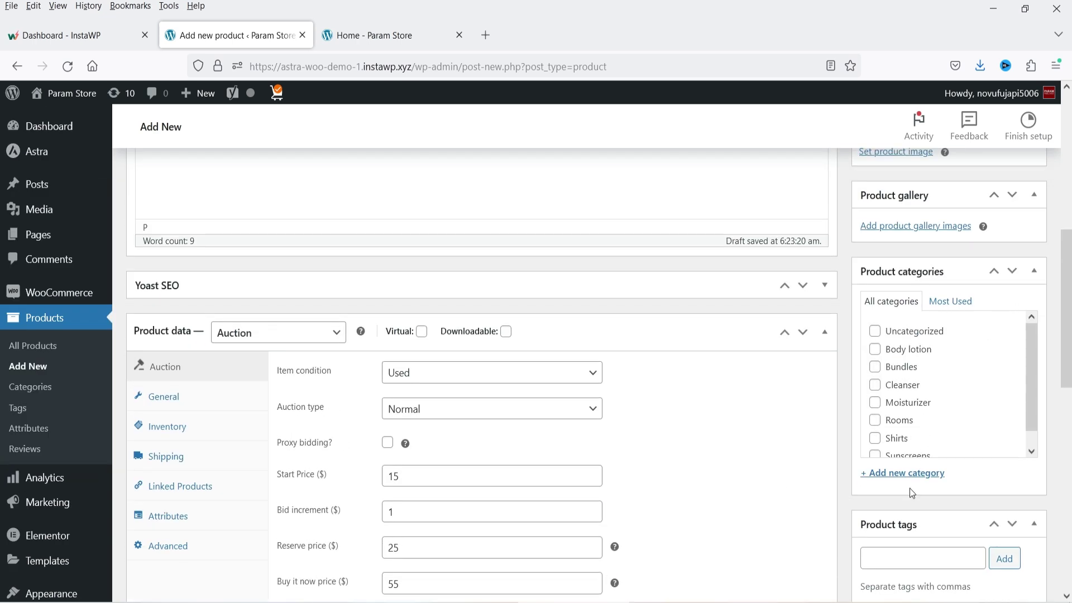
Step: Add a new product category named 'Auction'
scroll(949, 447, down, 1)
click(899, 474)
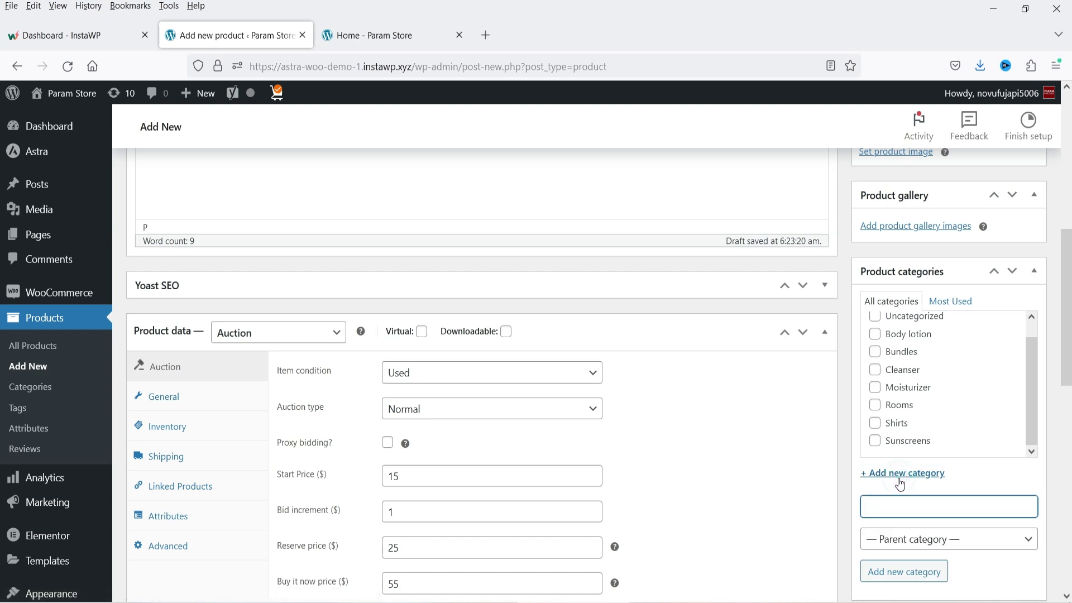
text(Auction)
key(Return)
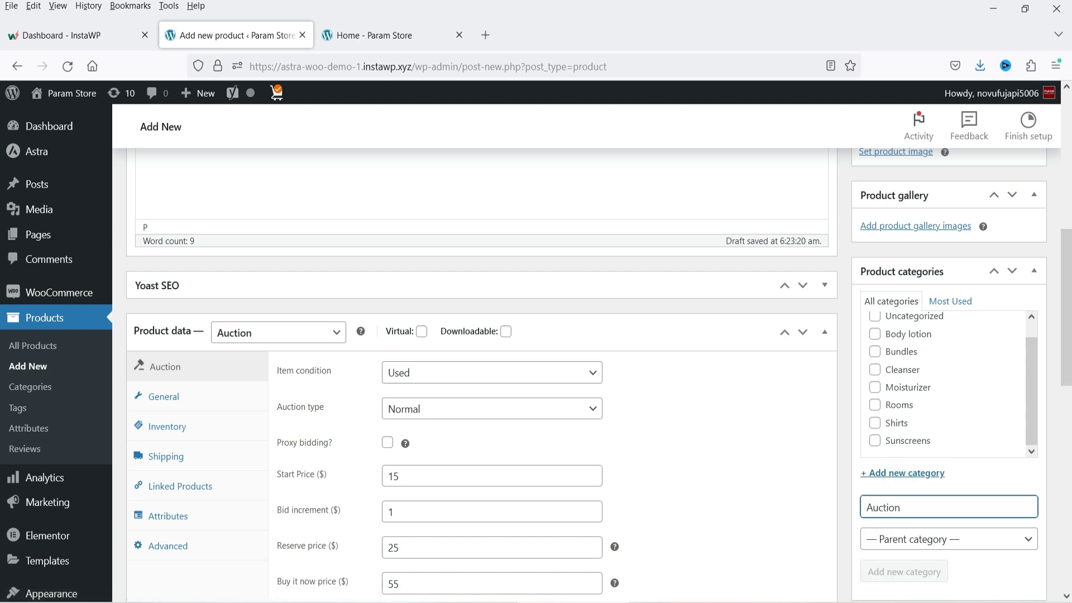
Step: Upload auction-1 from the Desktop and set it as the product image
scroll(2, 407, up, 3)
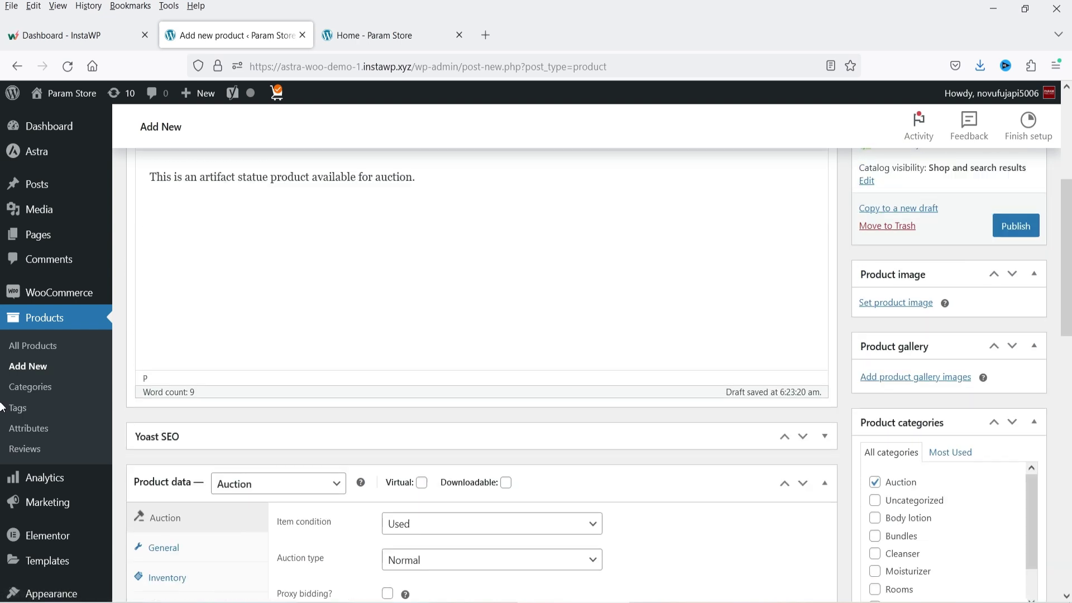
click(885, 306)
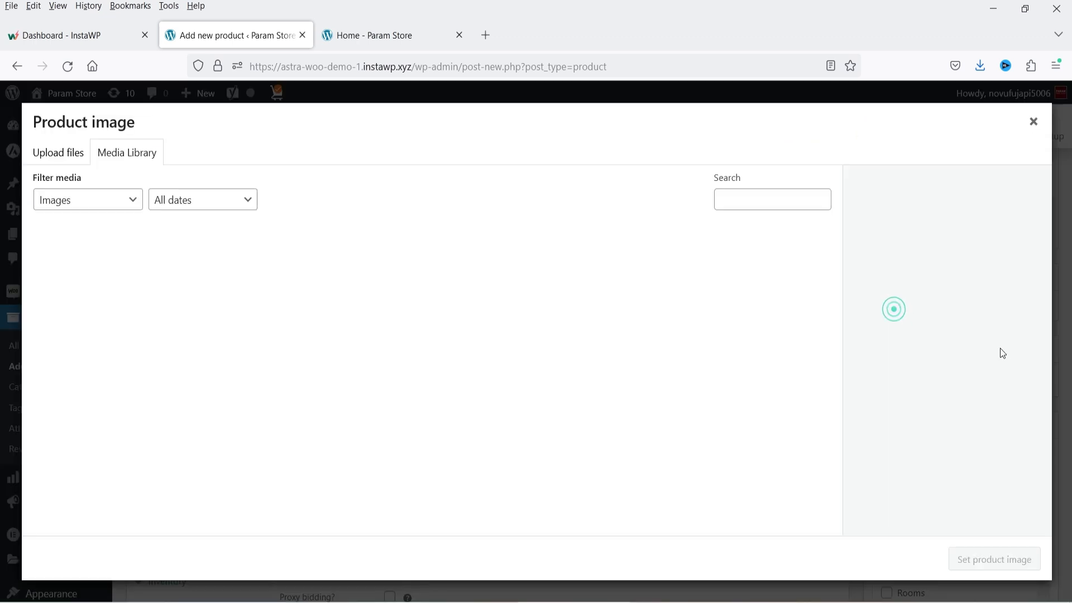
click(60, 152)
click(547, 343)
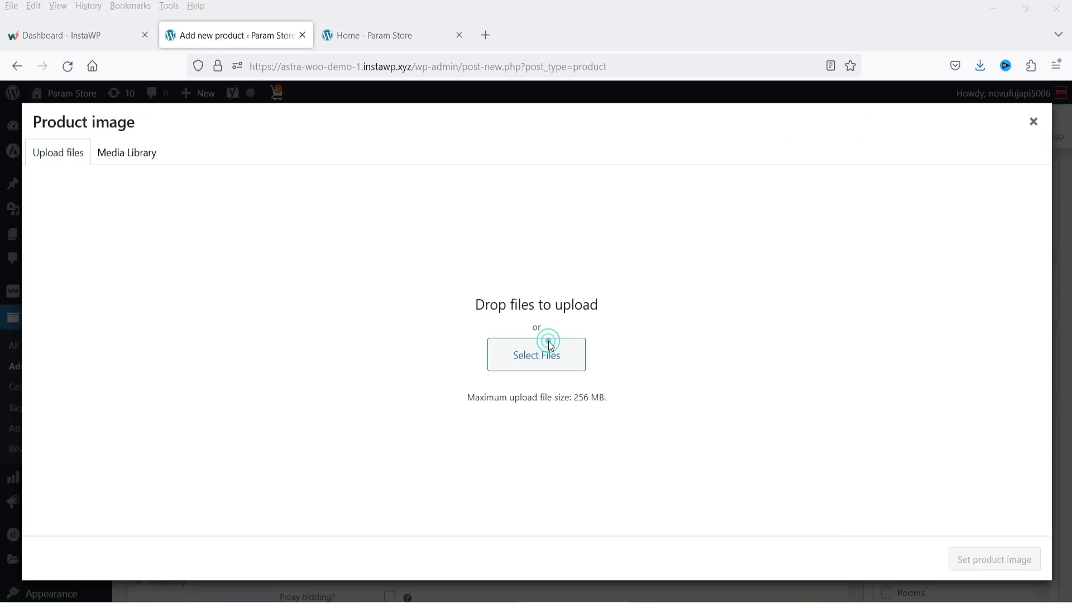
click(66, 154)
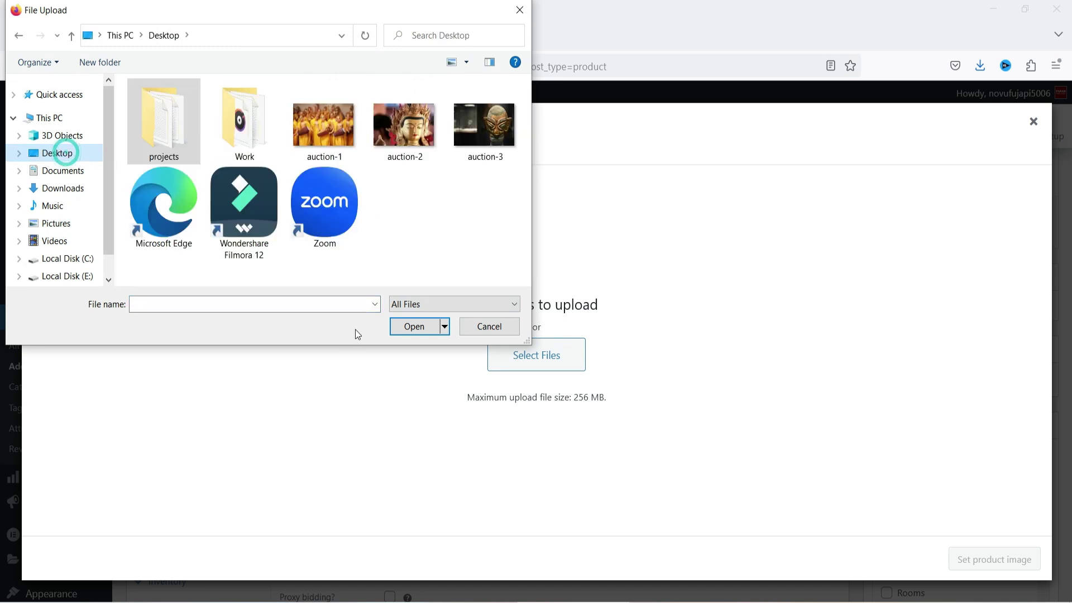
double_click(323, 143)
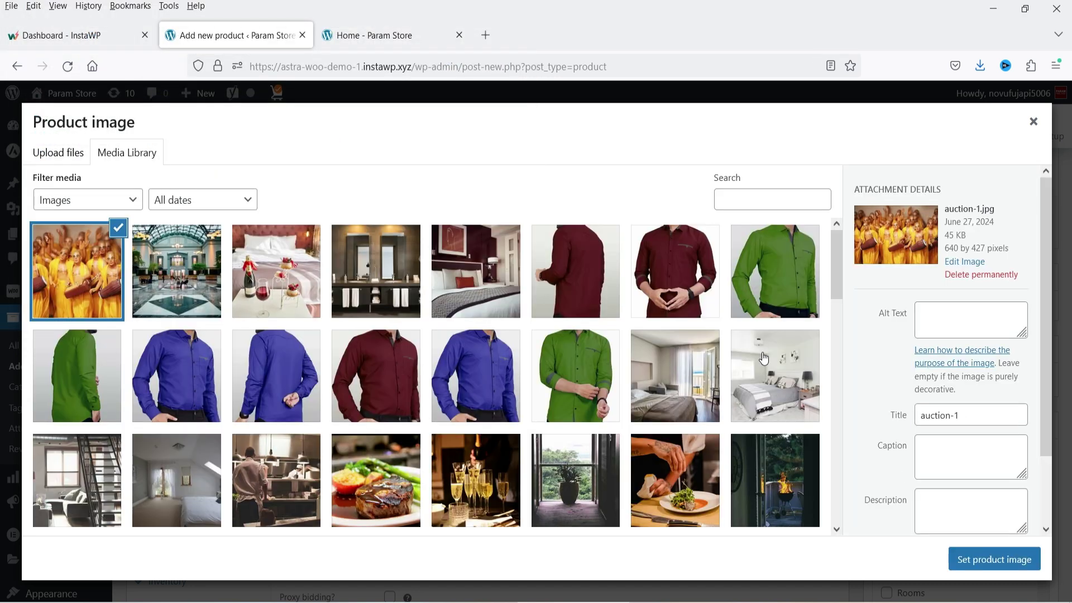
click(994, 559)
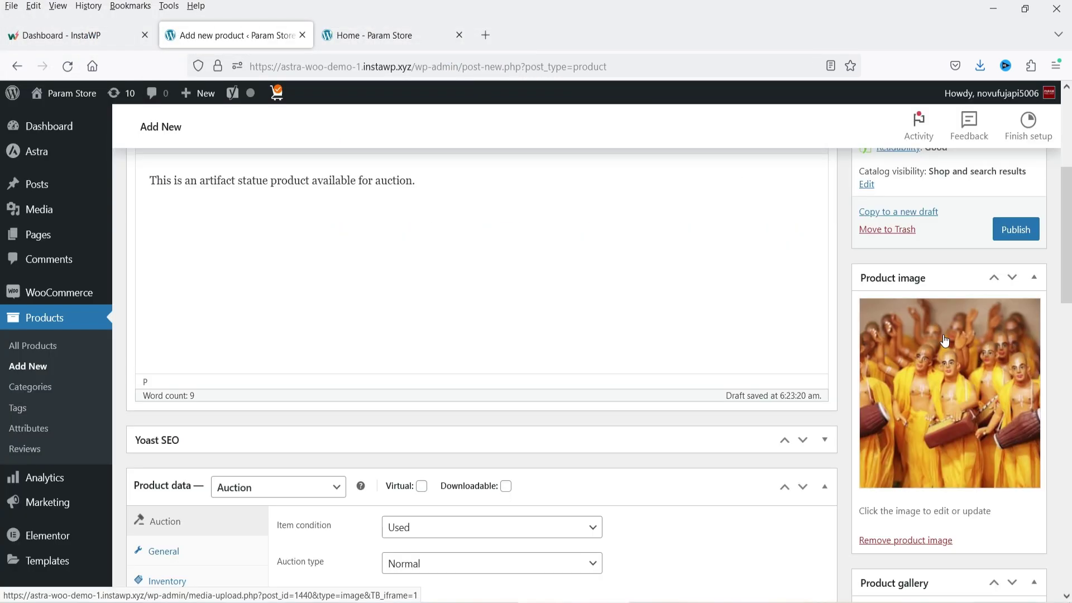
scroll(608, 310, down, 3)
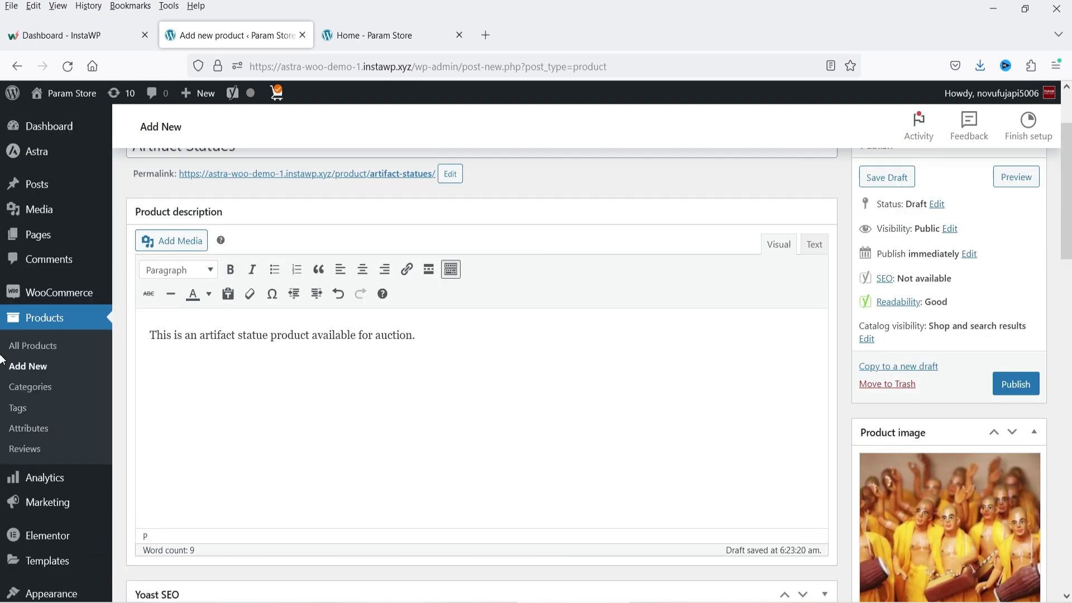
scroll(876, 370, up, 6)
Step: Publish the Artifact Statues auction and open its permalink in a new tab
click(1016, 385)
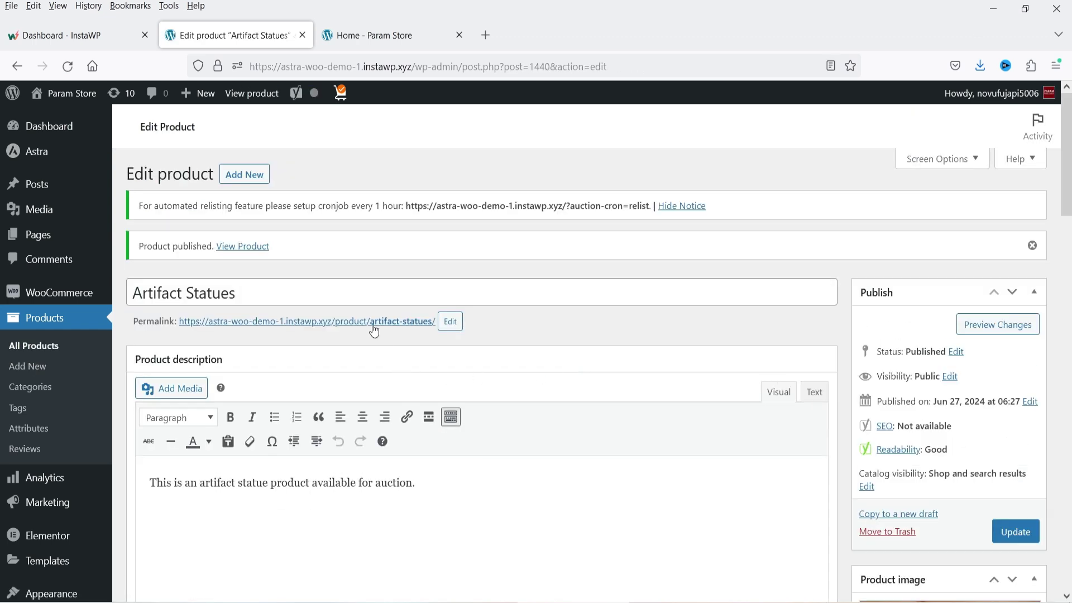
right_click(373, 324)
click(416, 342)
key(ctrl+Tab)
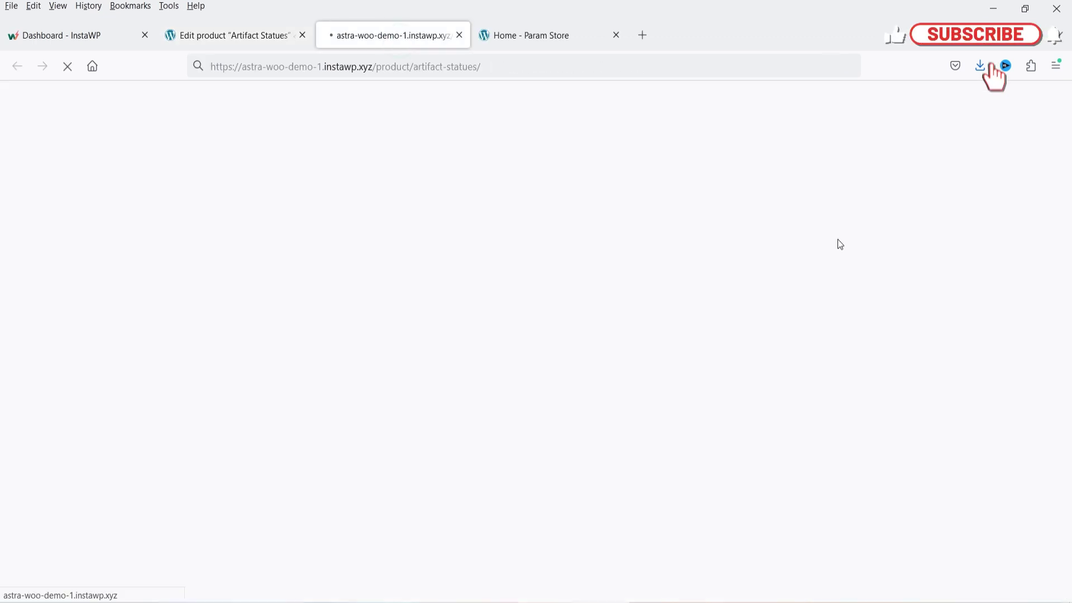
Step: Inspect the live page's enlarged image and title, showing the $15.00 starting bid
scroll(839, 247, down, 2)
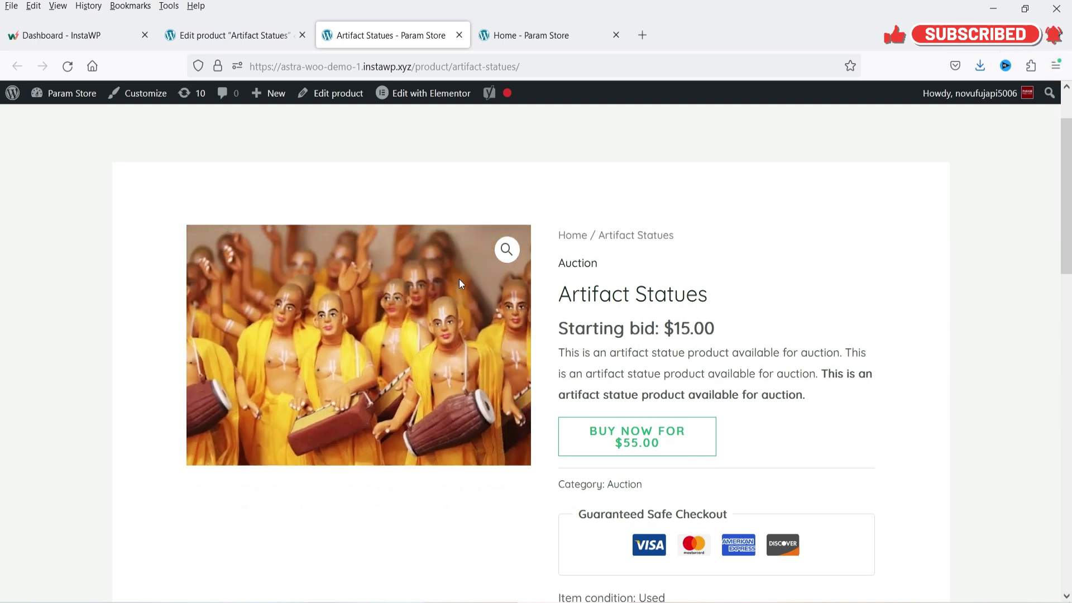
click(507, 250)
key(Escape)
triple_click(606, 293)
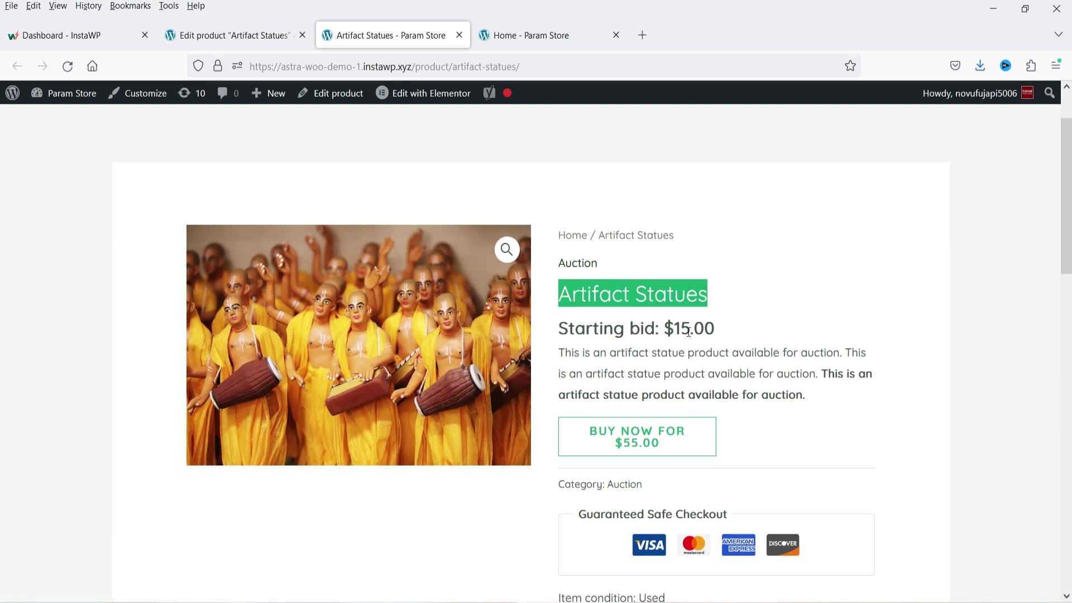
scroll(773, 333, down, 4)
scroll(929, 333, up, 3)
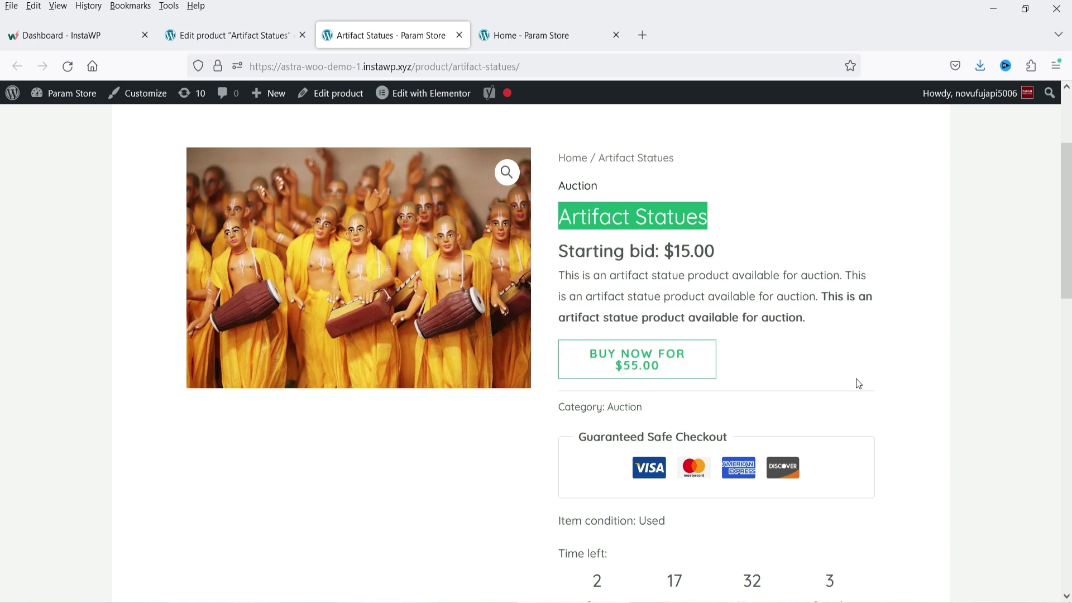
scroll(630, 320, down, 4)
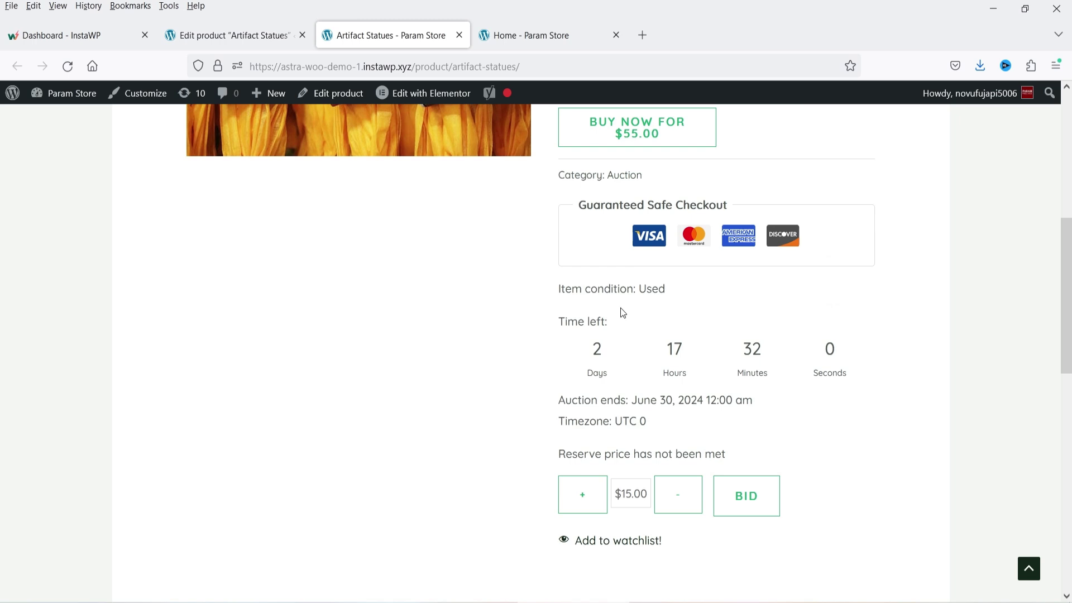
Step: Review the Artifact Statues product's Used condition and auction end date
double_click(667, 292)
click(497, 333)
scroll(894, 285, down, 3)
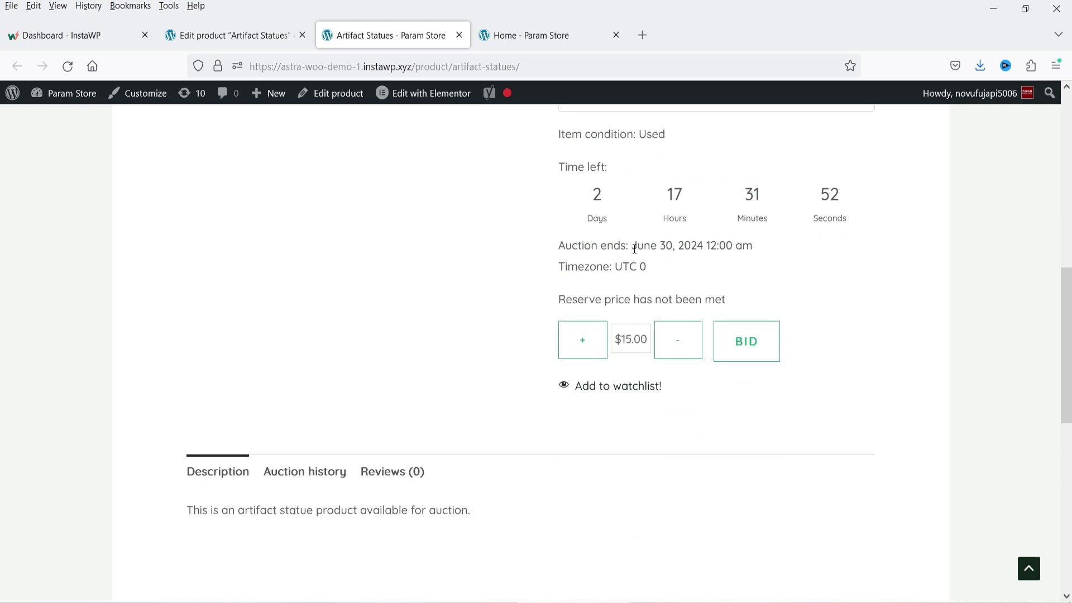
drag(632, 246, 754, 251)
click(805, 260)
scroll(843, 311, up, 3)
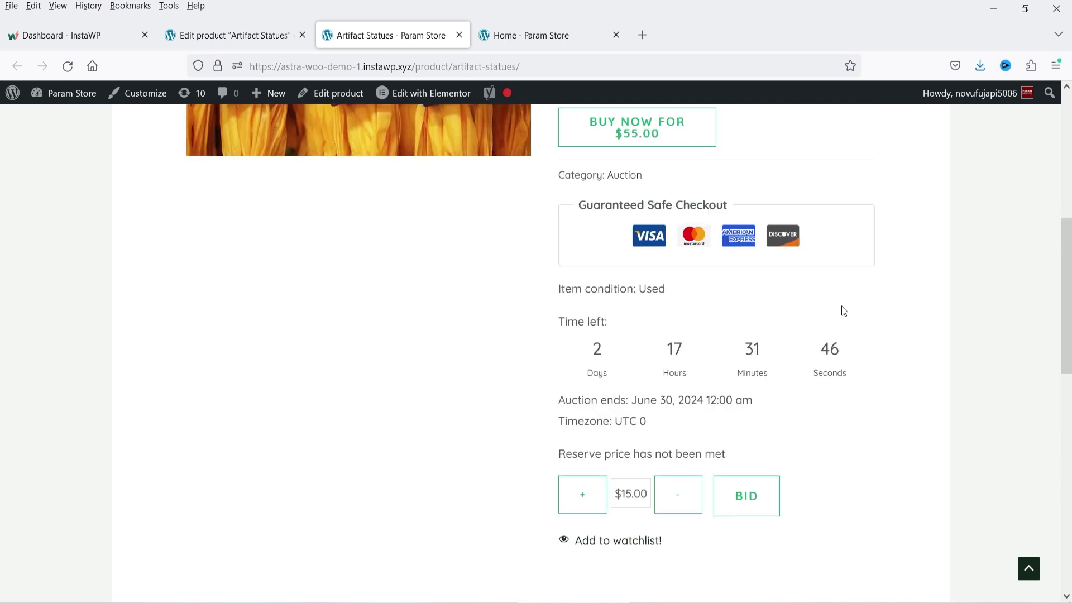
scroll(844, 311, up, 6)
scroll(831, 309, down, 6)
scroll(505, 443, down, 3)
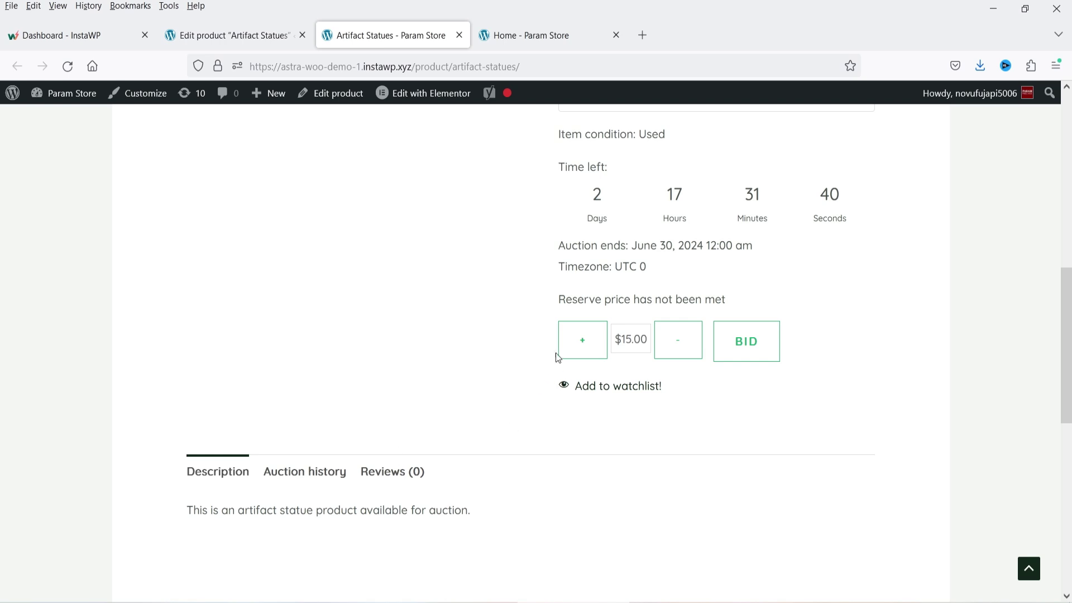
Step: Raise the bid amount to $20.00 and submit the bid
click(566, 351)
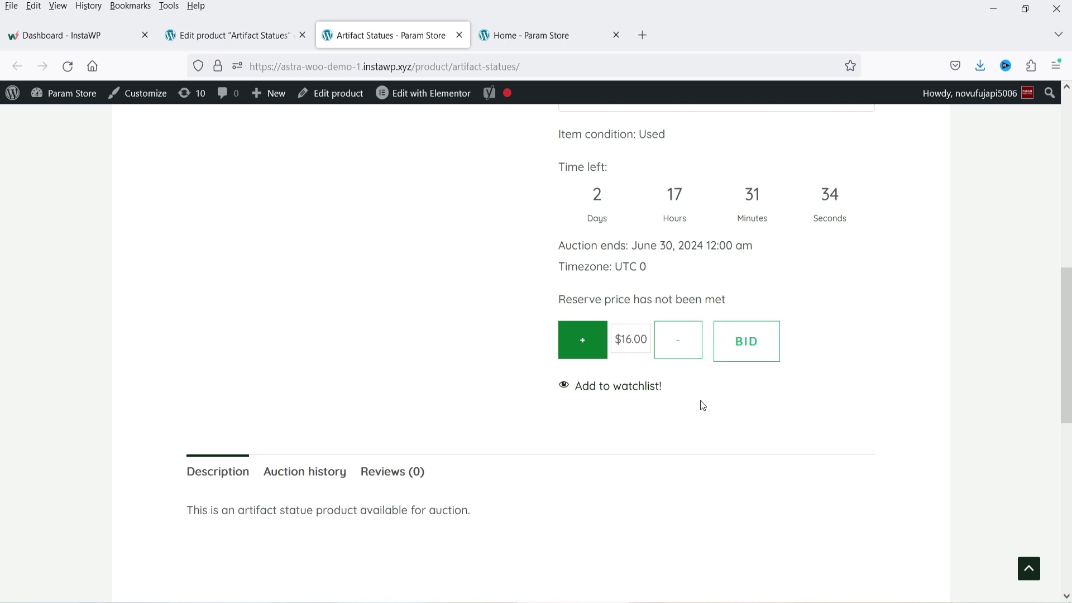
click(590, 346)
click(590, 346)
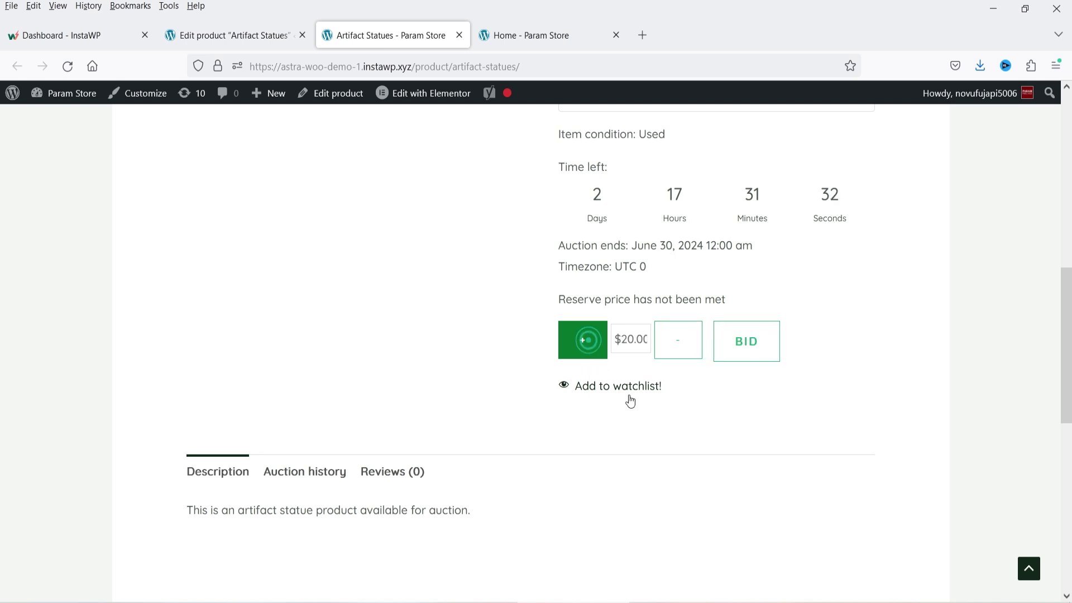
click(766, 351)
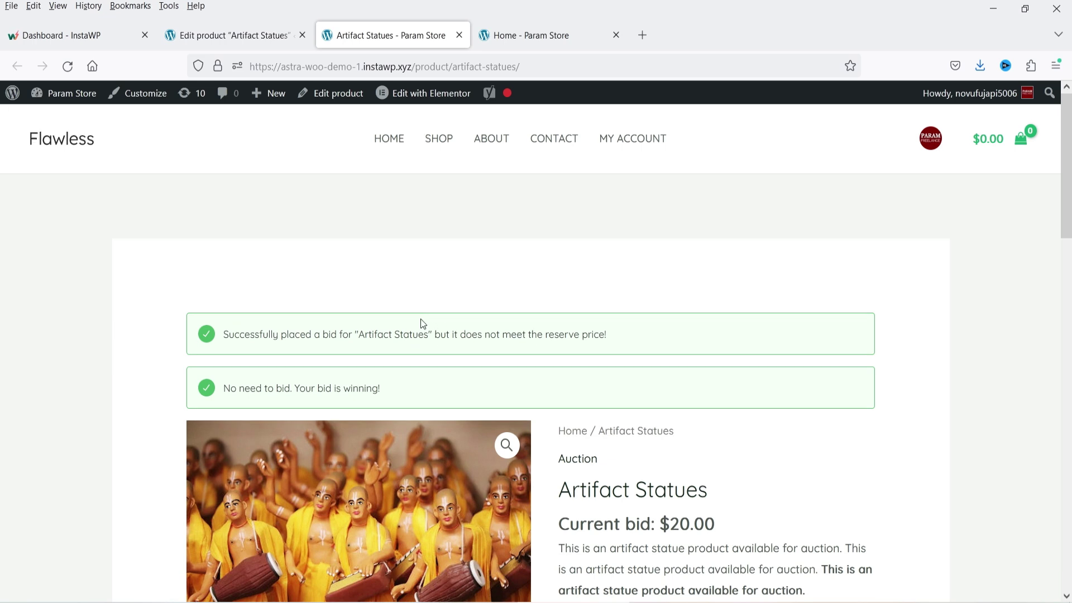
Step: Check the current bid amount shown for Artifact Statues
scroll(268, 237, down, 3)
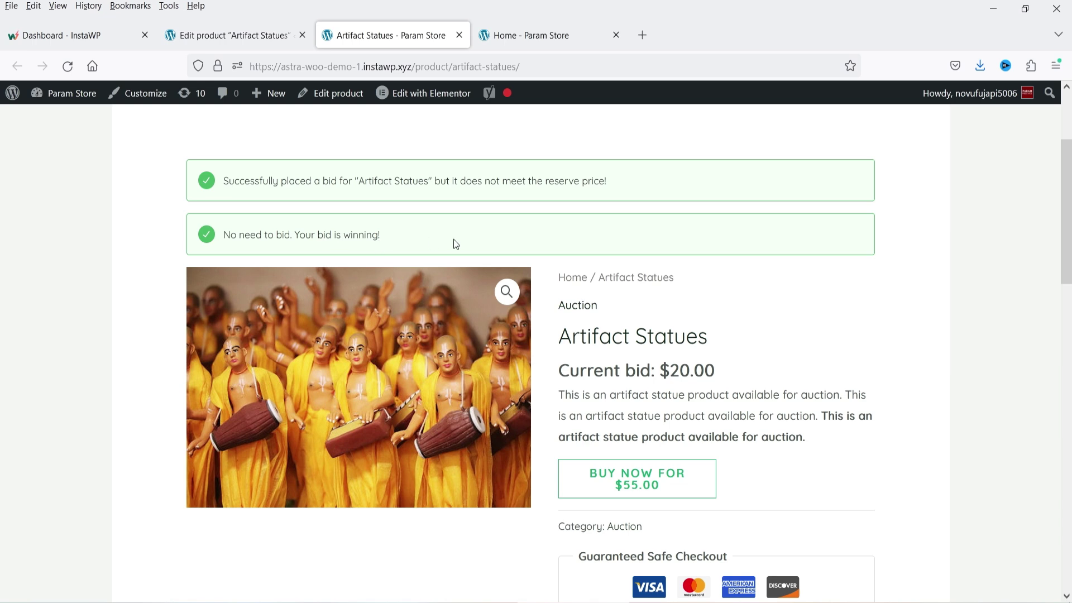
scroll(536, 329, down, 4)
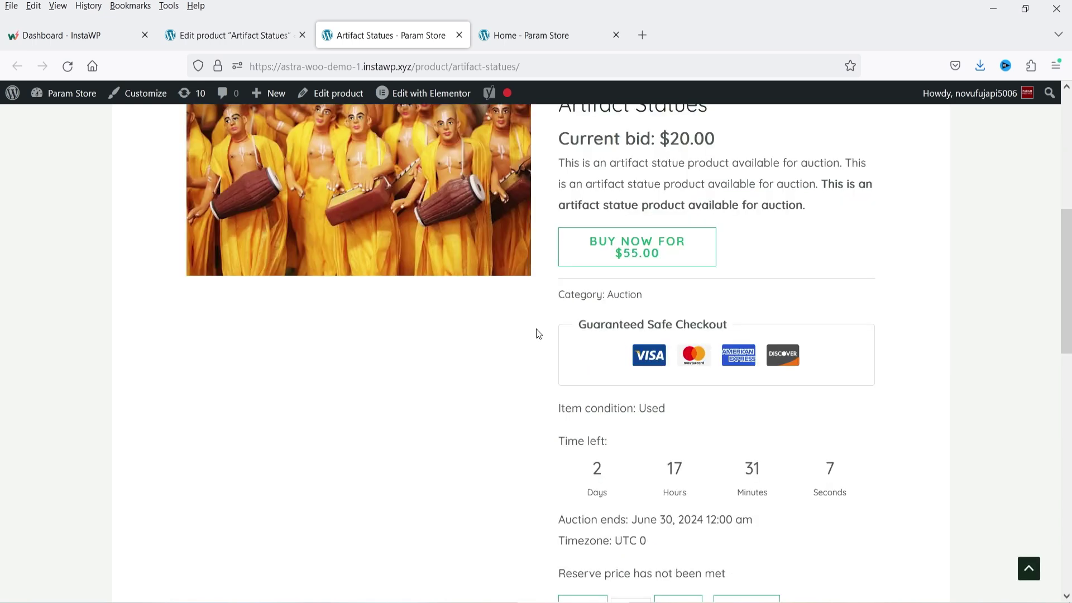
drag(673, 140, 708, 141)
click(750, 143)
scroll(757, 192, down, 8)
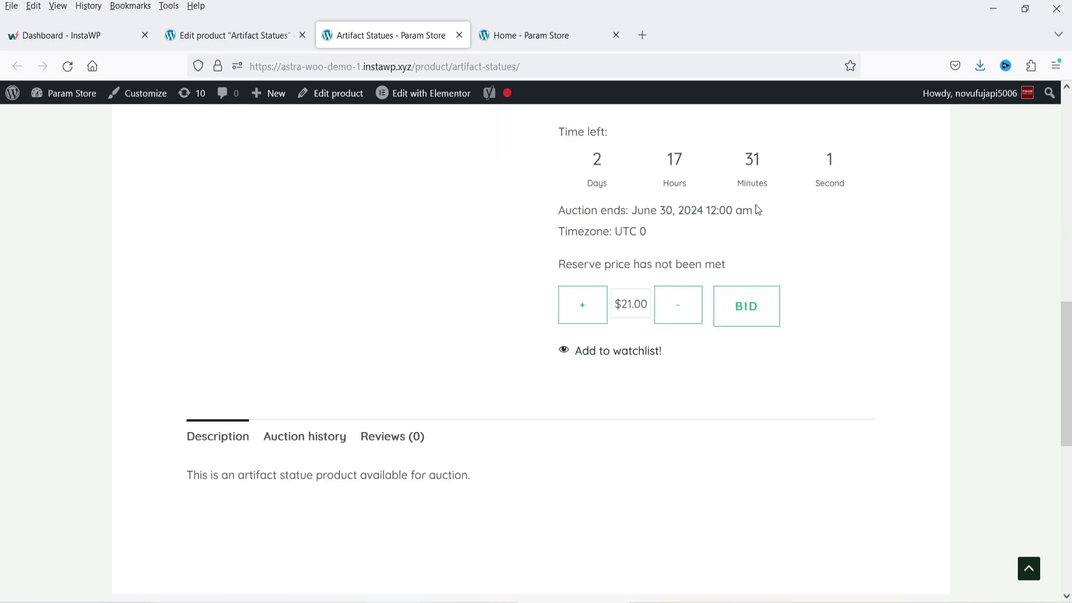
Step: Review the Auction history table's bidder and auction start date for the $20.00 bid
click(303, 296)
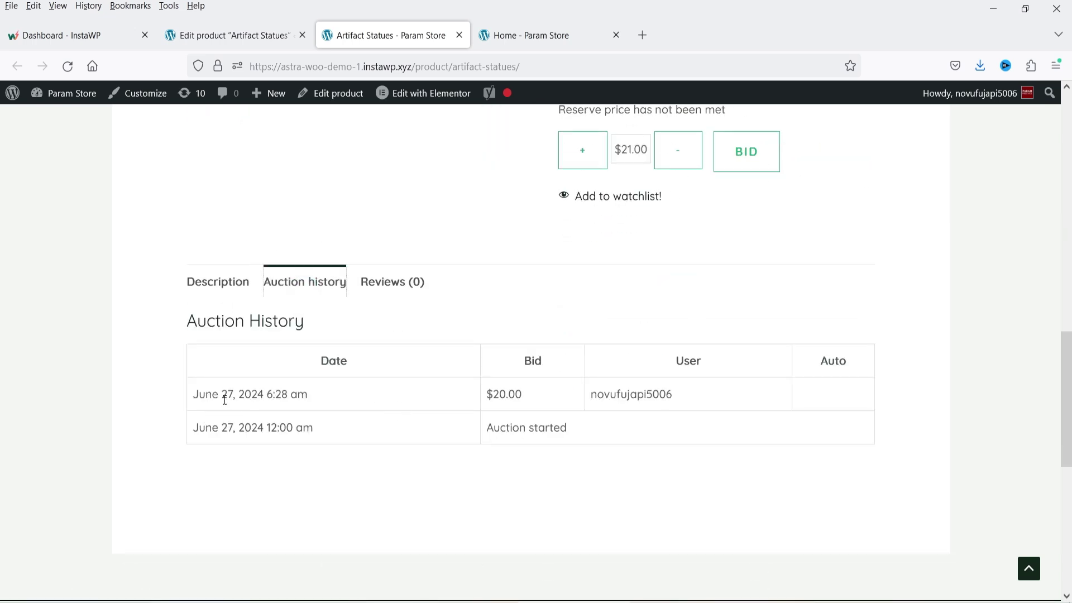
drag(694, 398, 593, 397)
click(707, 447)
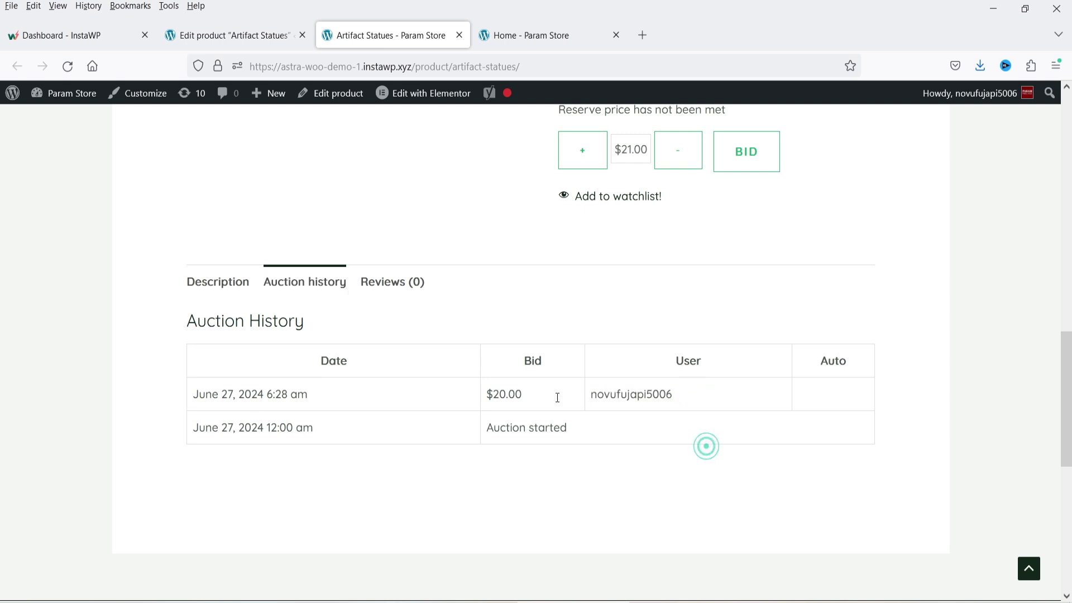
click(494, 427)
drag(364, 428, 197, 428)
click(399, 472)
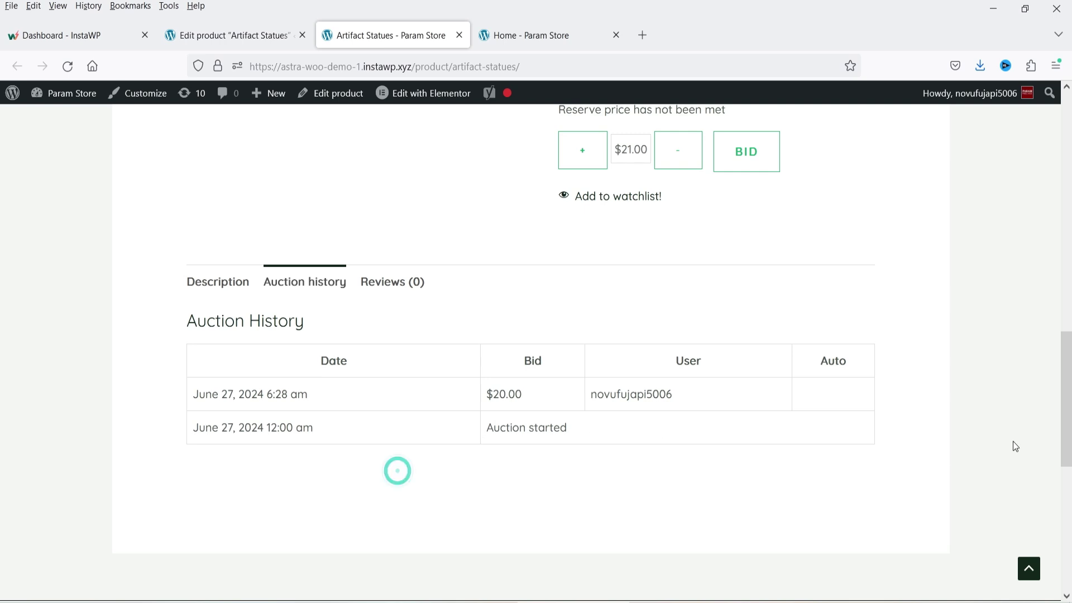
Step: Open the Artifact Statues product page in a private browsing window
scroll(456, 320, down, 3)
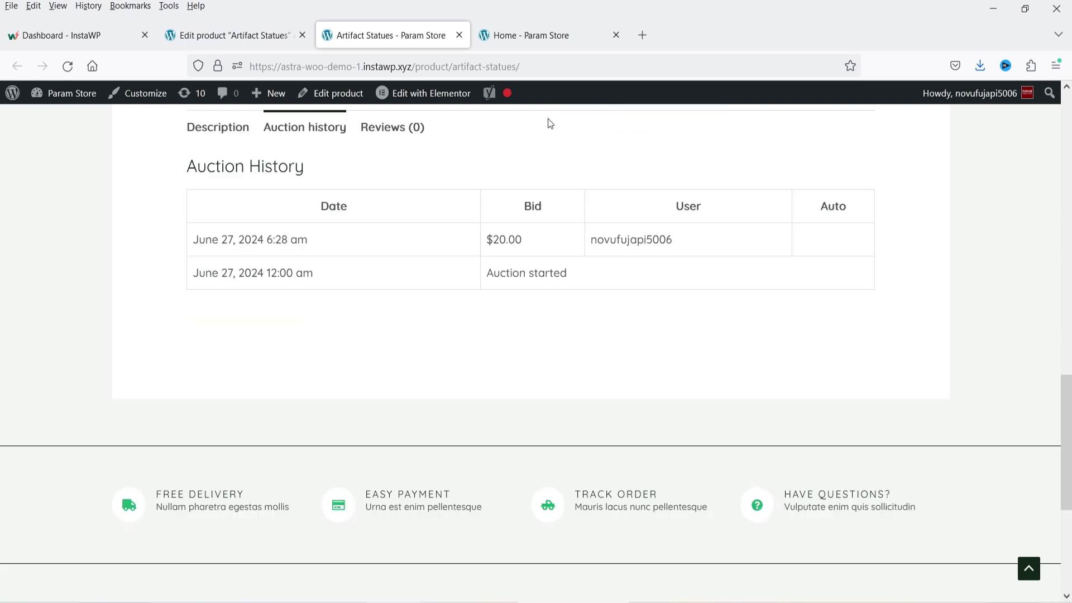
click(569, 62)
click(78, 237)
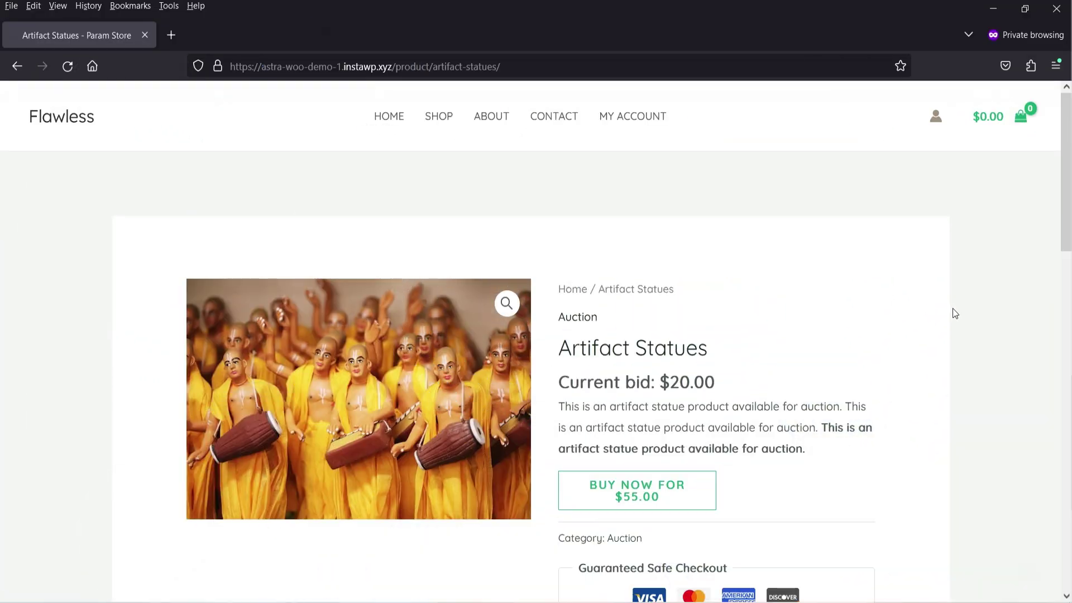
scroll(953, 309, down, 4)
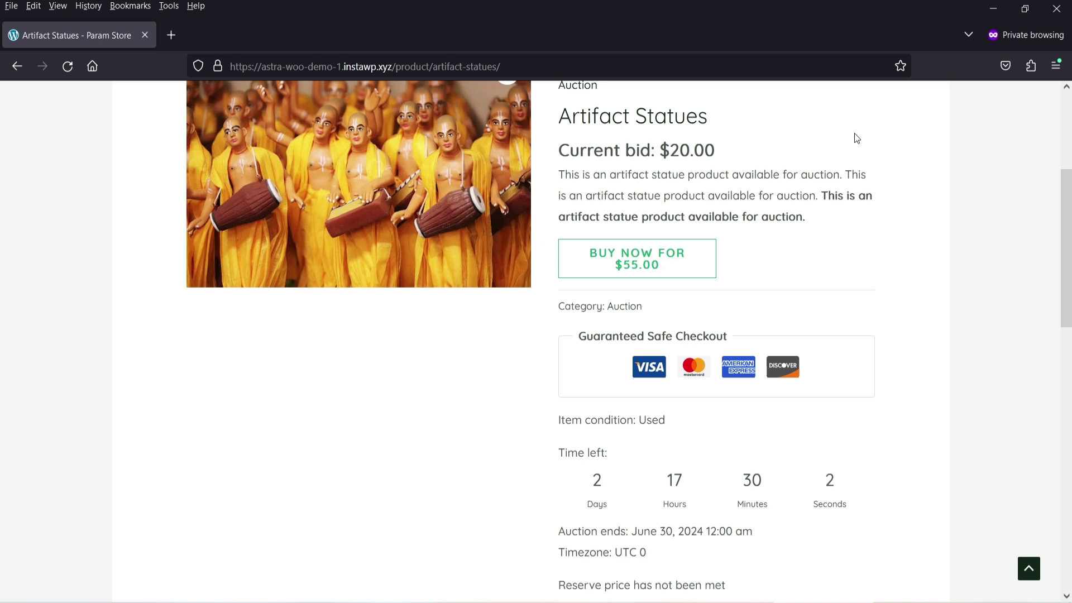
Step: View the $20.00 bid in Auction history as a visitor, then return to the product editor
scroll(620, 265, down, 3)
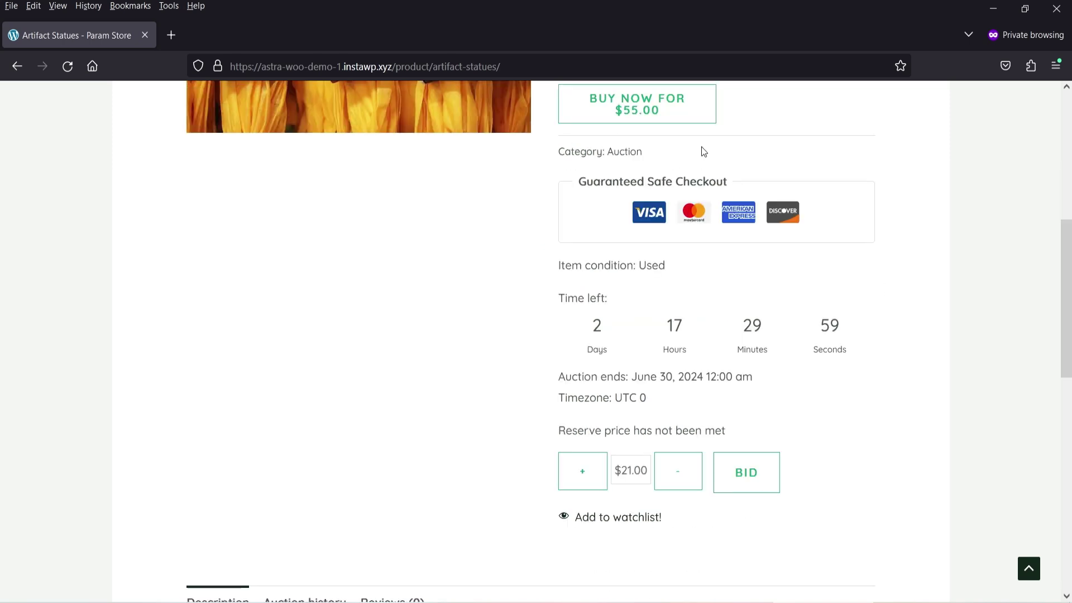
scroll(385, 329, down, 3)
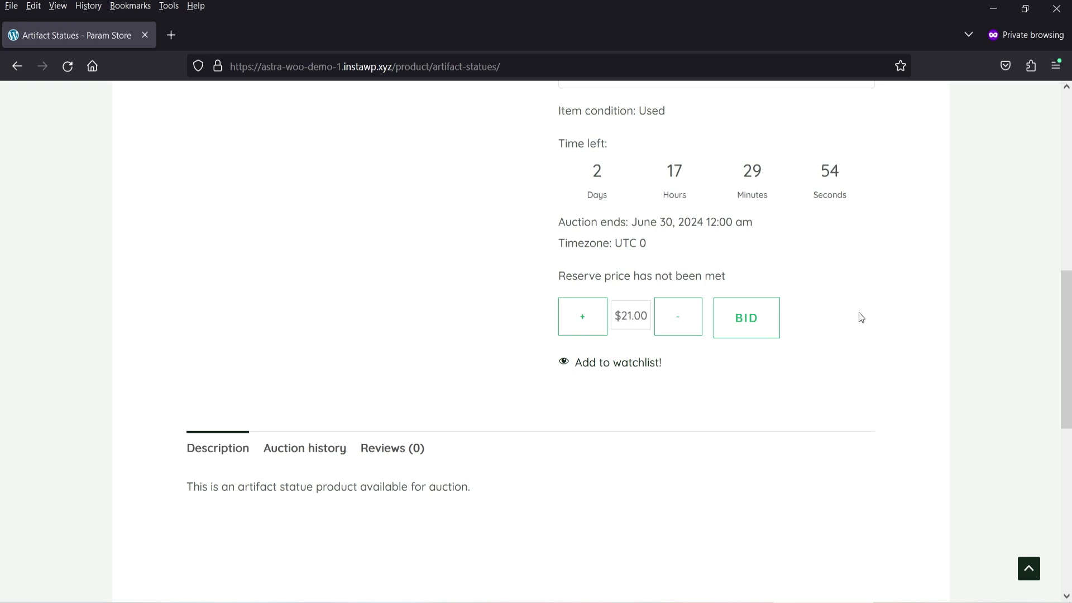
scroll(859, 313, down, 7)
scroll(383, 347, up, 6)
click(288, 384)
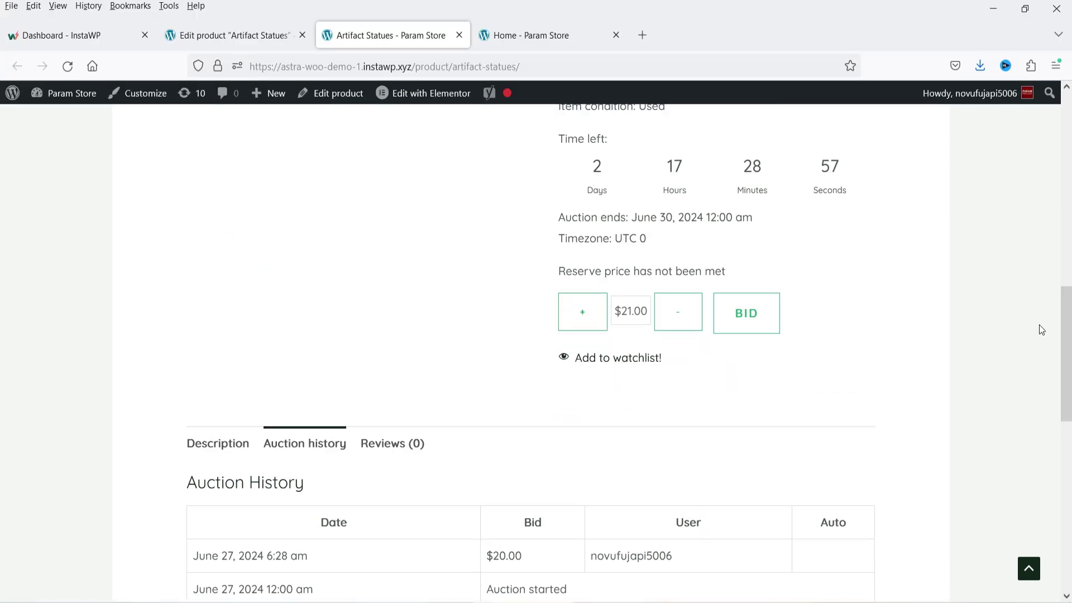
scroll(1040, 330, up, 5)
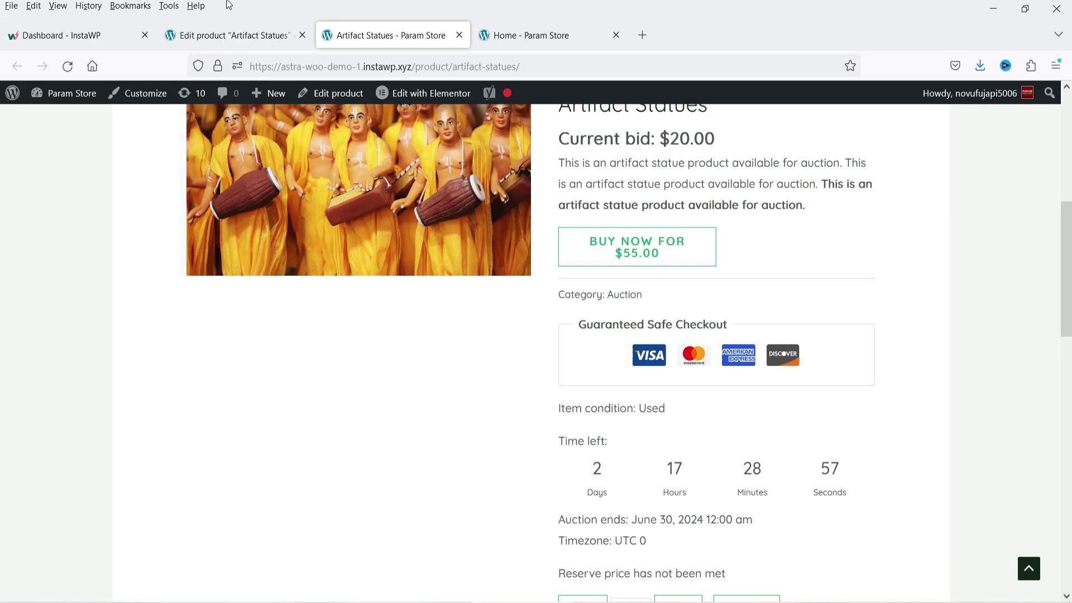
click(238, 35)
Step: Open WooCommerce's Auctions Activity report and go to Artifact Statues from it
scroll(750, 329, down, 2)
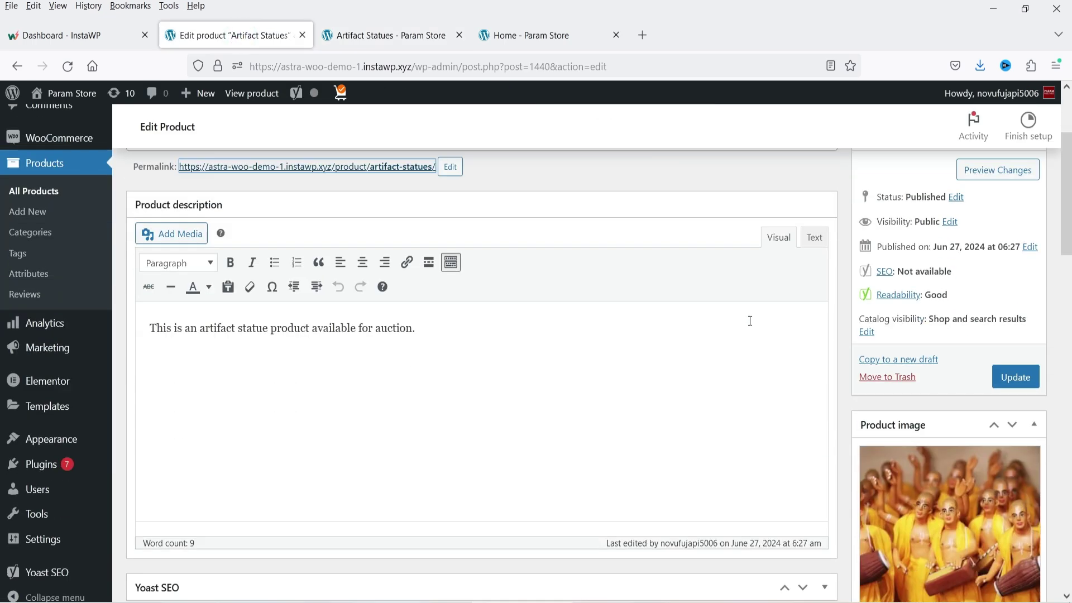
mouse_move(74, 136)
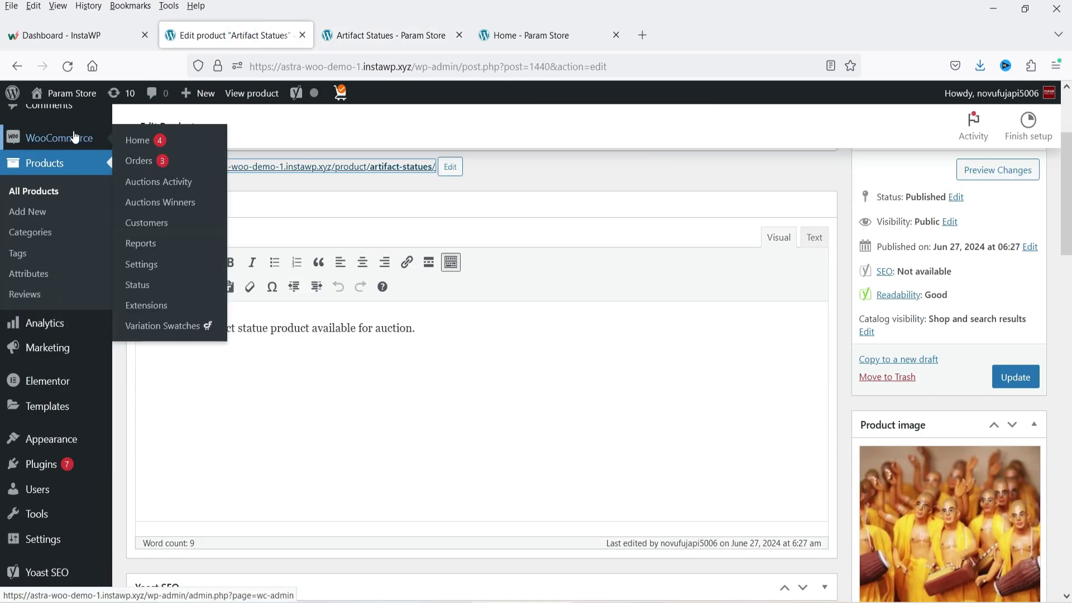
click(142, 182)
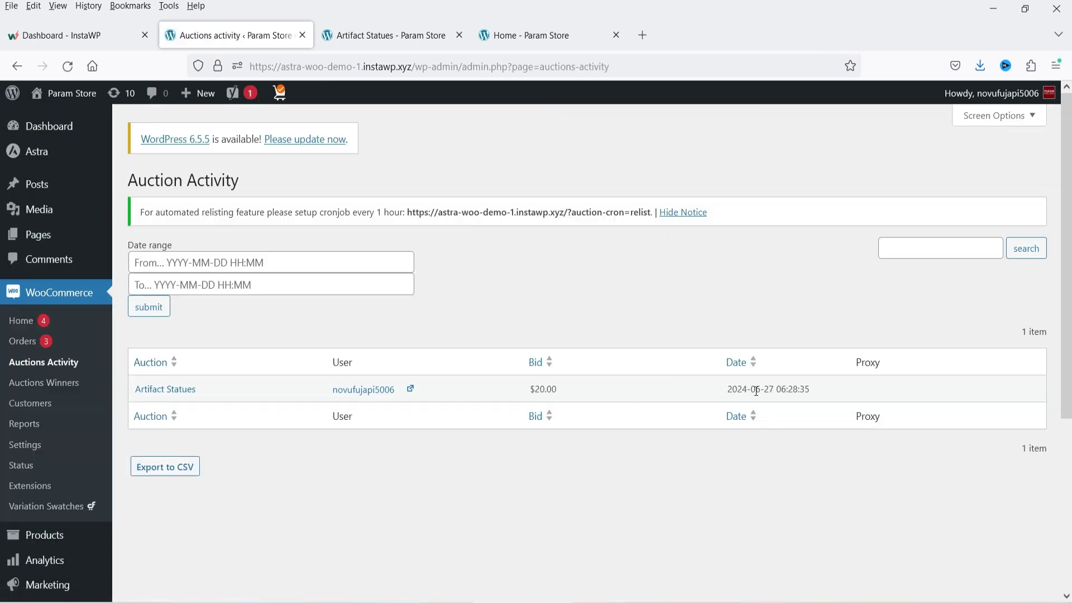
click(168, 390)
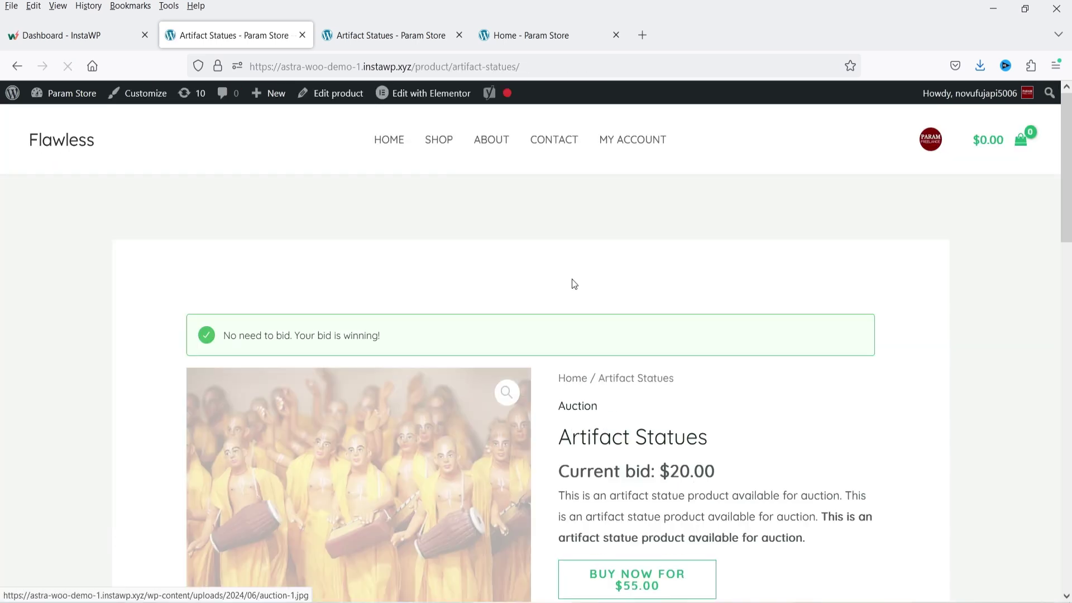
Step: Check the bid history, the Auction Winners list, then return to the Artifact Statues page
scroll(535, 360, down, 5)
scroll(537, 359, down, 8)
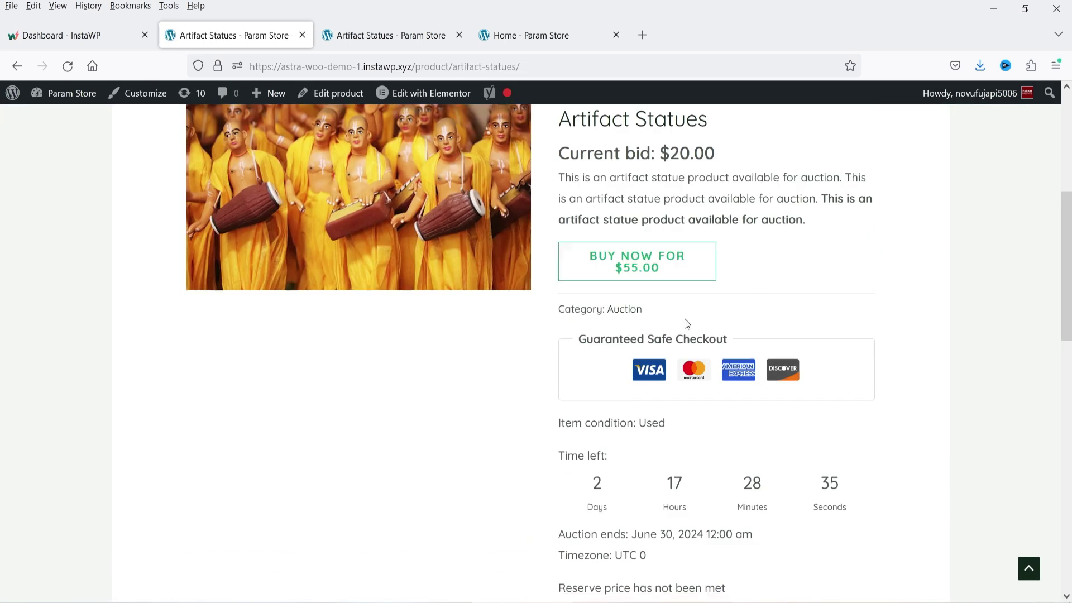
click(289, 306)
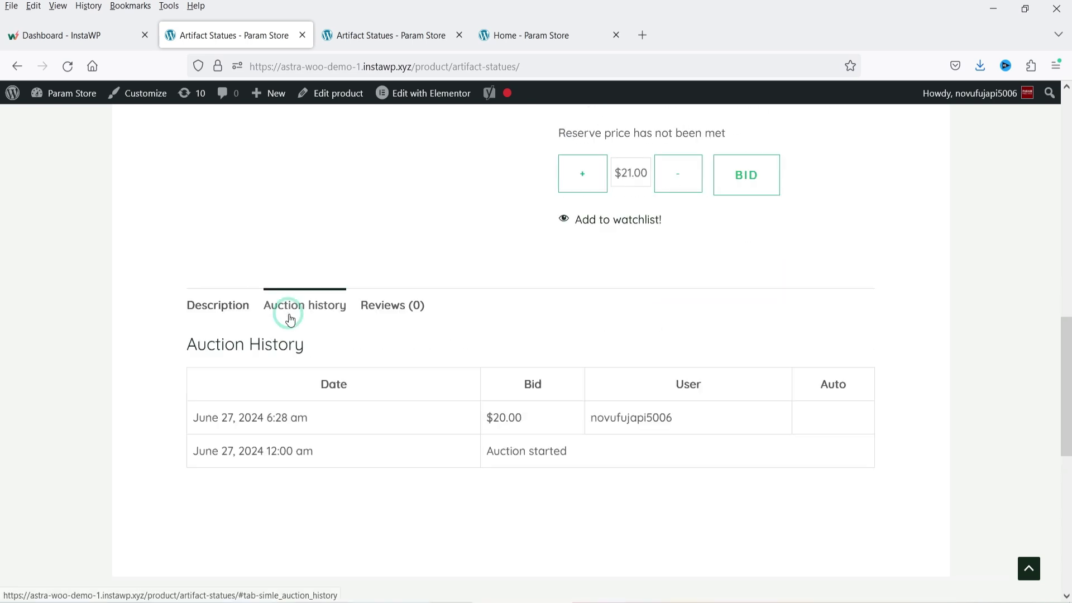
key(Home)
click(17, 66)
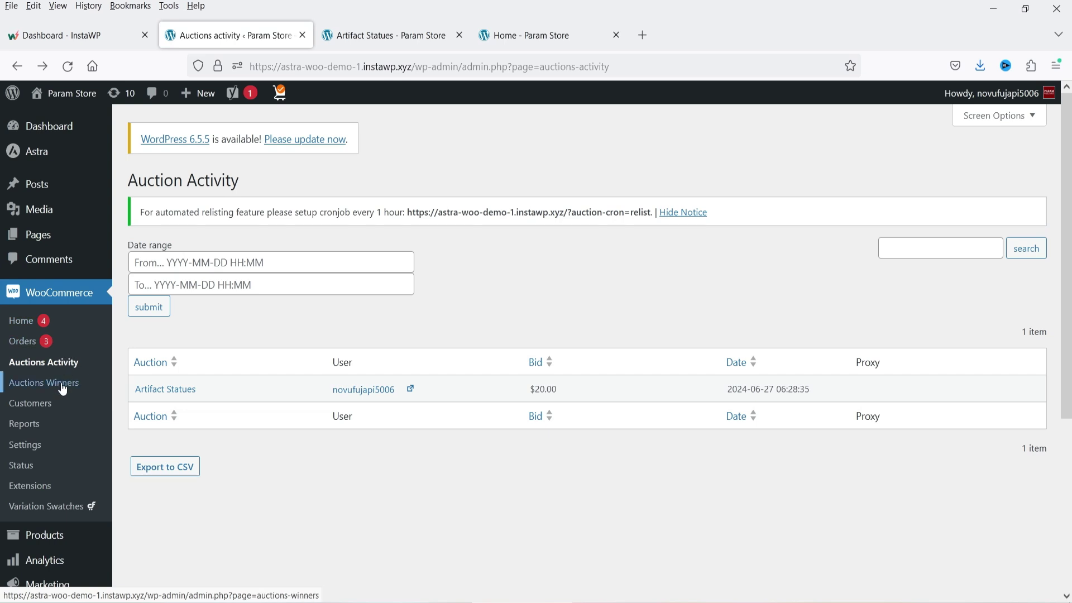
click(65, 383)
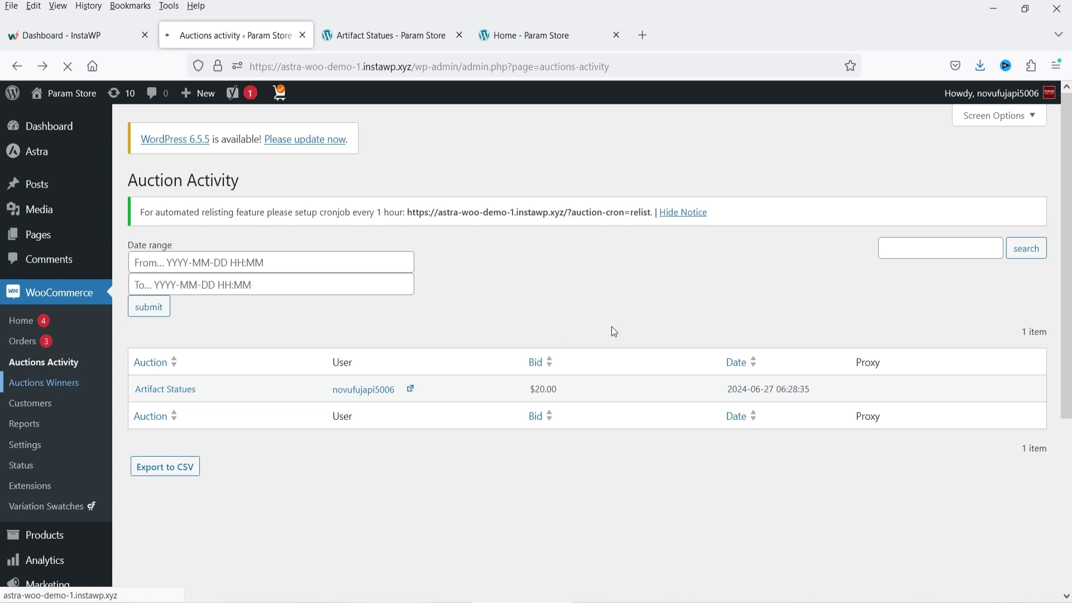
click(383, 40)
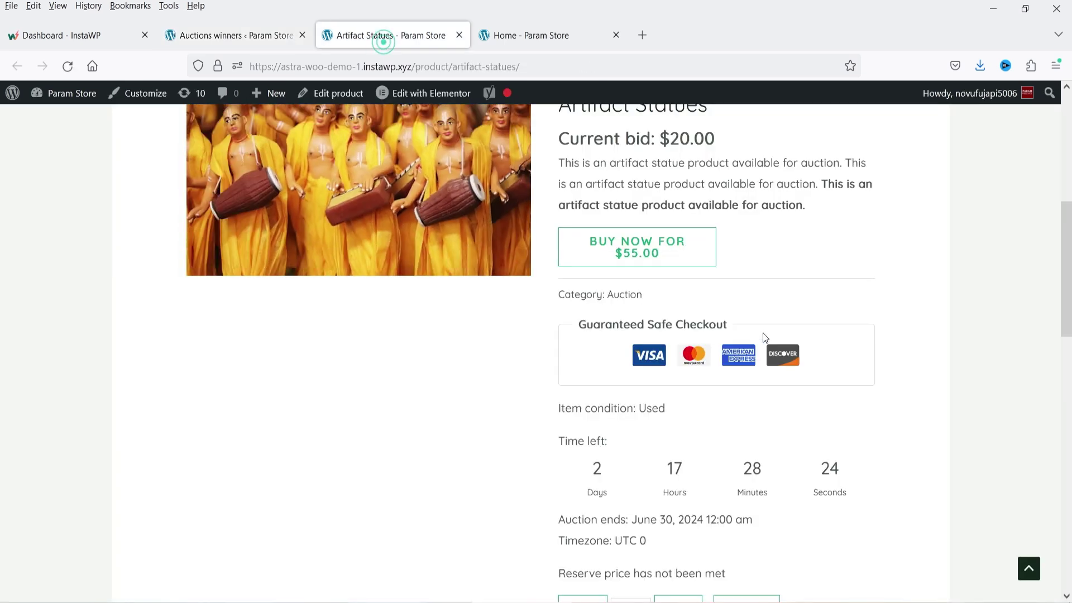
Step: Raise the bid amount to $27.00 and place the bid
scroll(723, 281, down, 5)
click(581, 310)
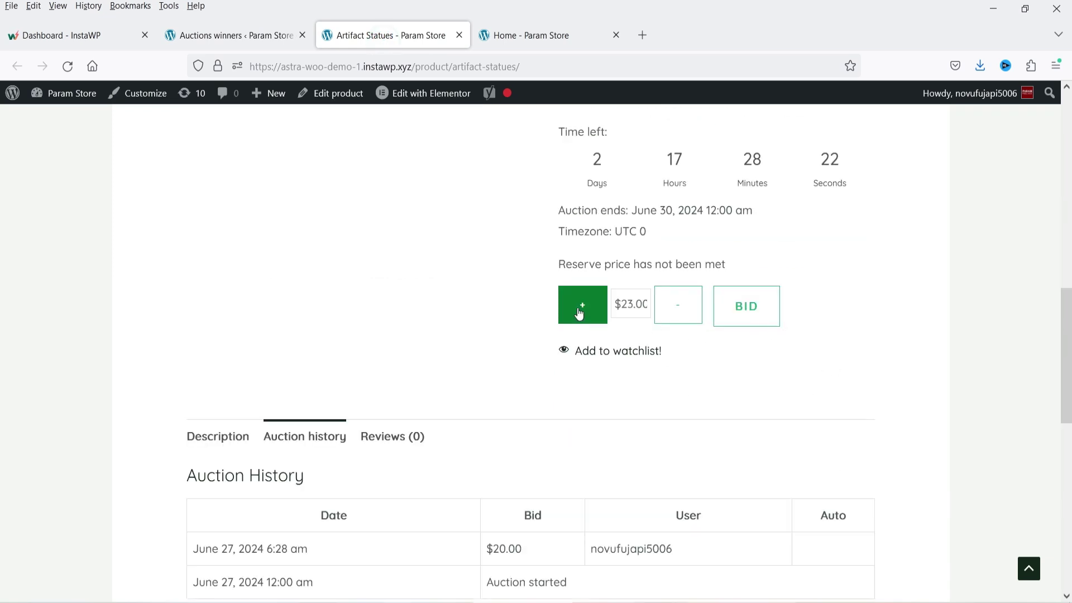
click(581, 310)
click(581, 311)
click(581, 311)
click(580, 311)
click(580, 312)
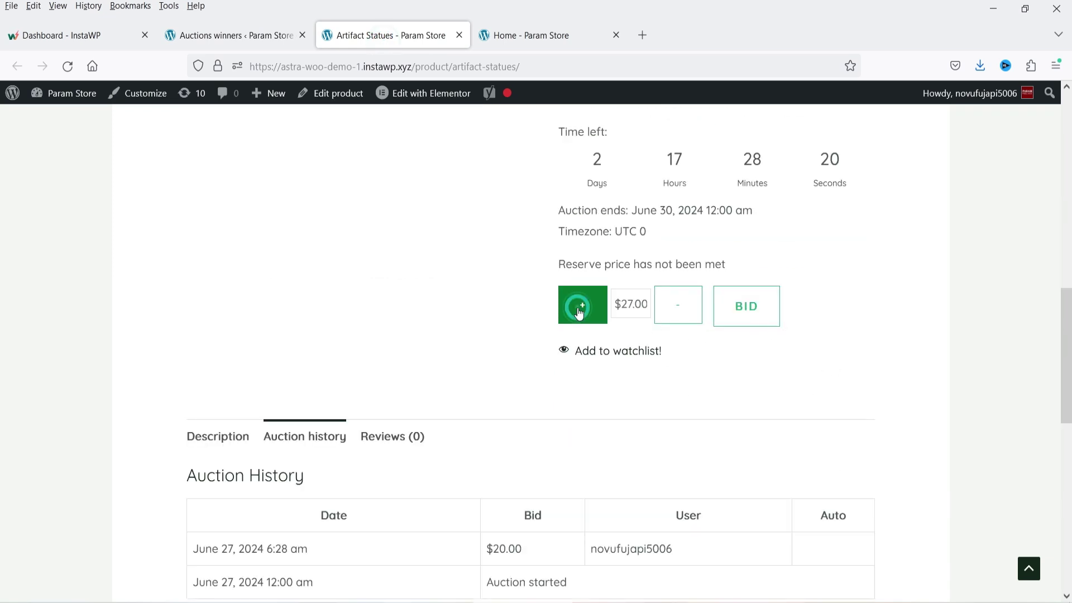
click(765, 311)
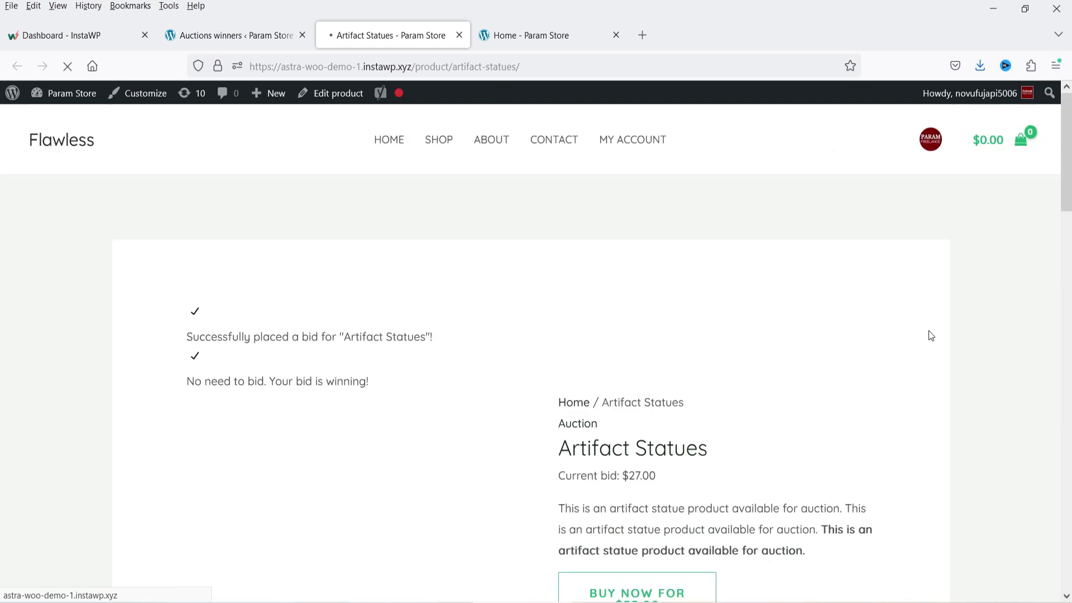
Step: Confirm the reserve price is met and both bids appear in the history, then reload
scroll(752, 435, down, 5)
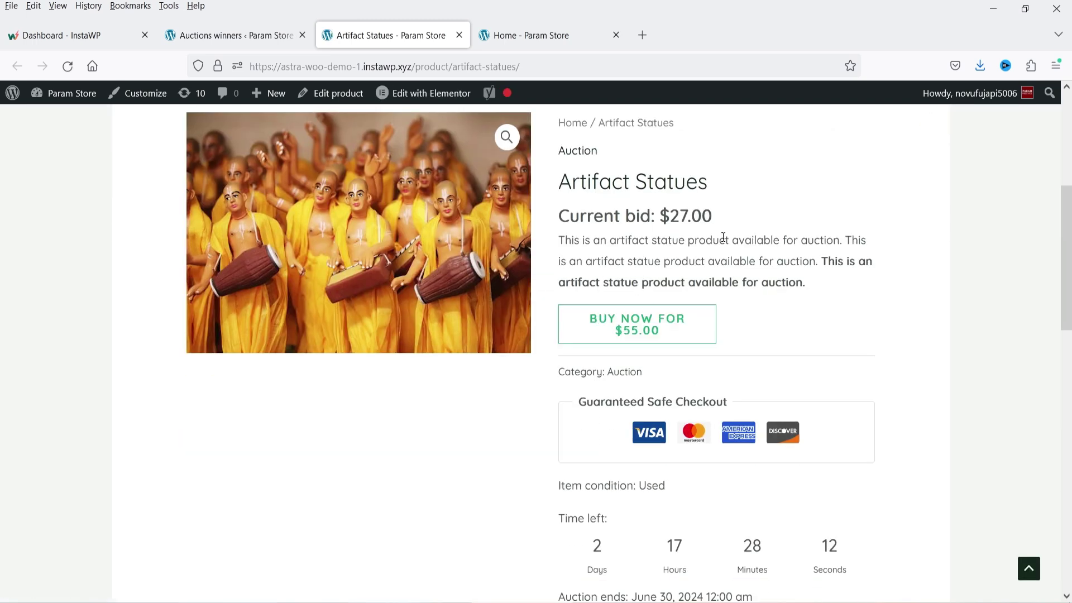
scroll(727, 253, down, 4)
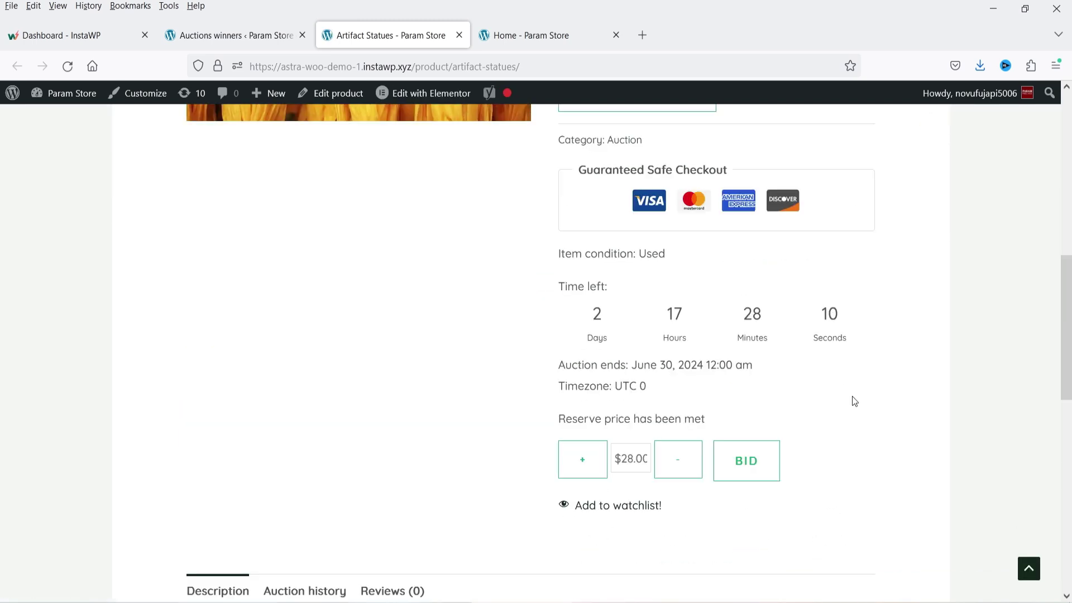
drag(560, 419, 686, 419)
click(576, 419)
click(726, 428)
scroll(849, 404, down, 4)
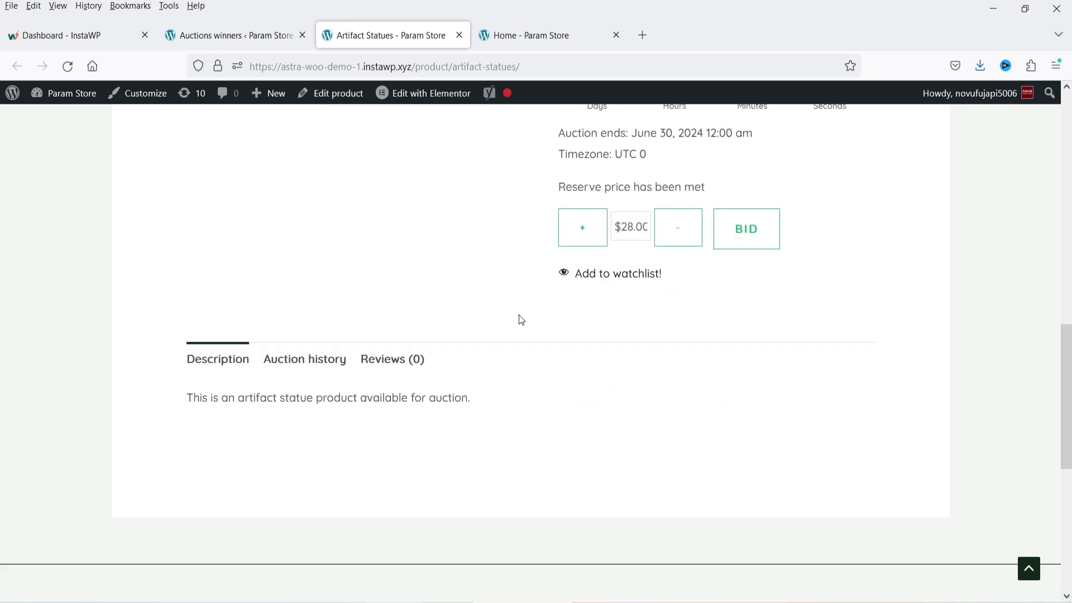
scroll(517, 330, down, 5)
scroll(515, 338, up, 4)
click(306, 291)
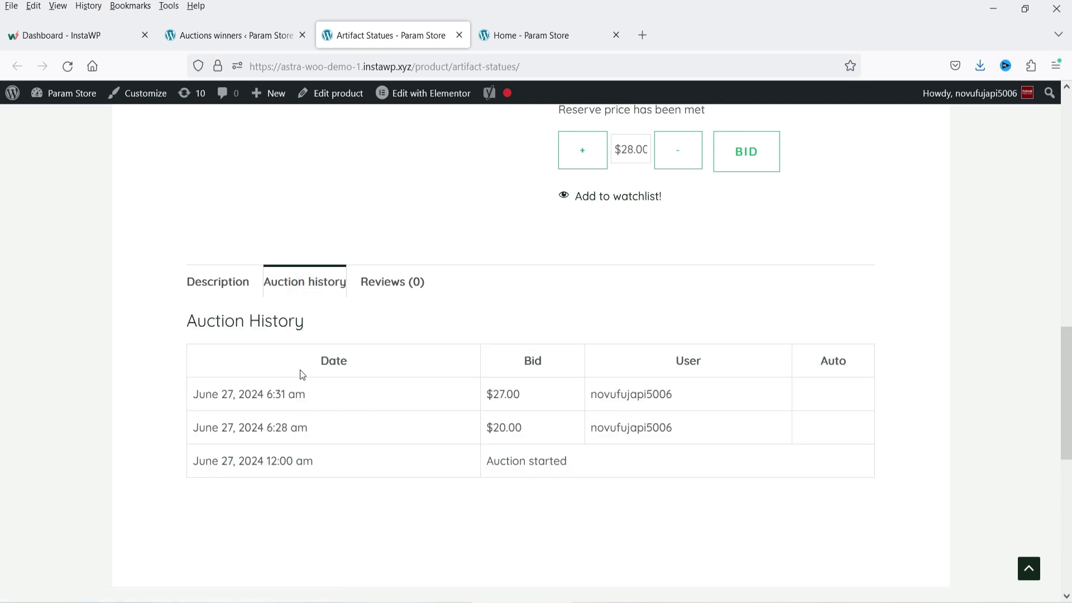
scroll(300, 370, up, 5)
key(F5)
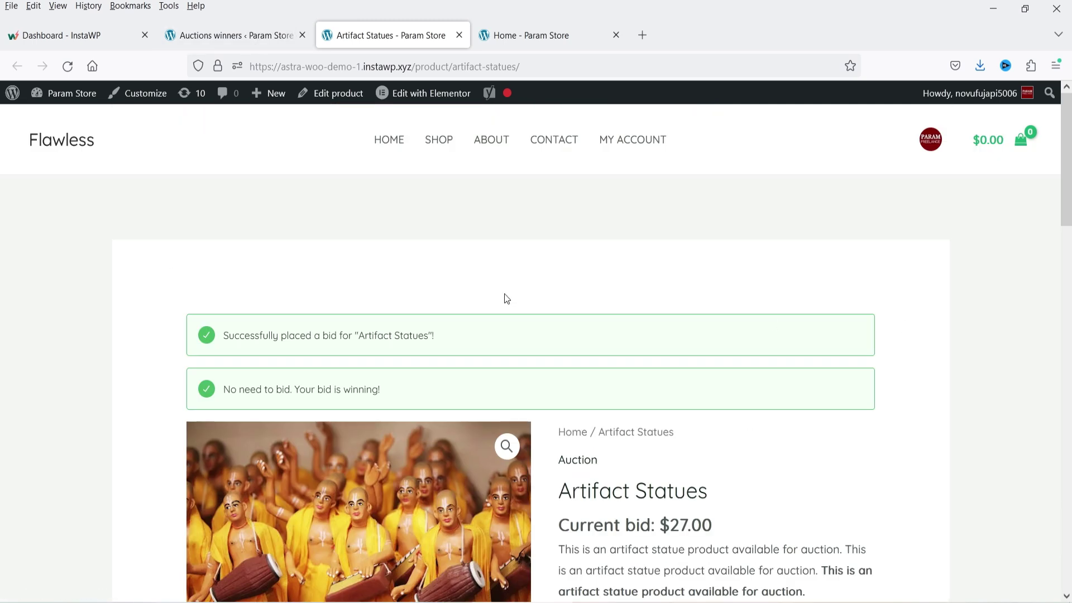
Step: Set the Artifact Statues auction end date to June 27 in the product editor
click(223, 37)
click(357, 33)
click(334, 104)
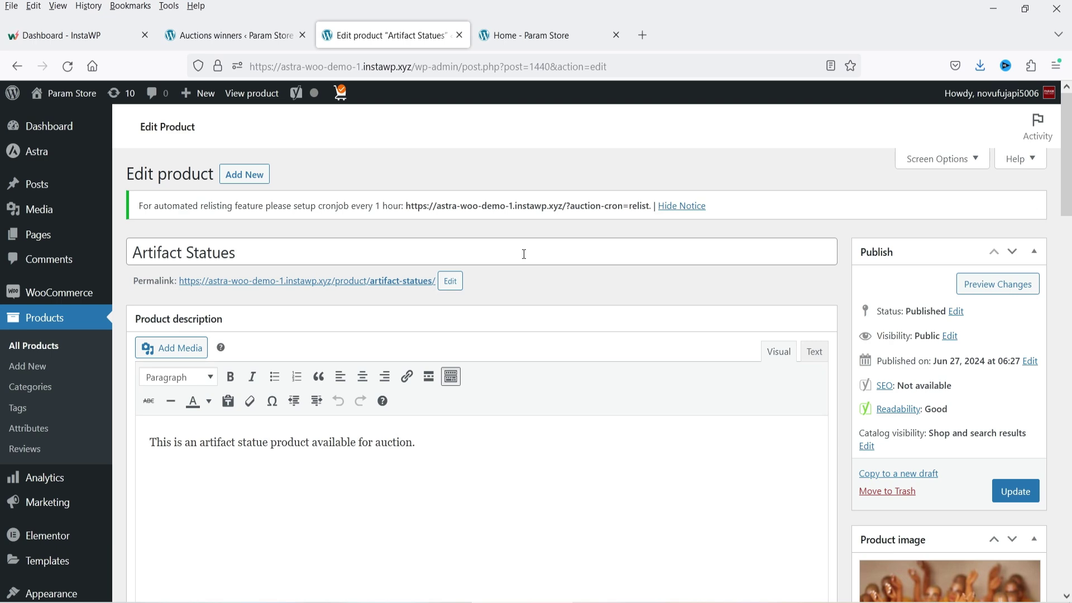
scroll(521, 279, down, 12)
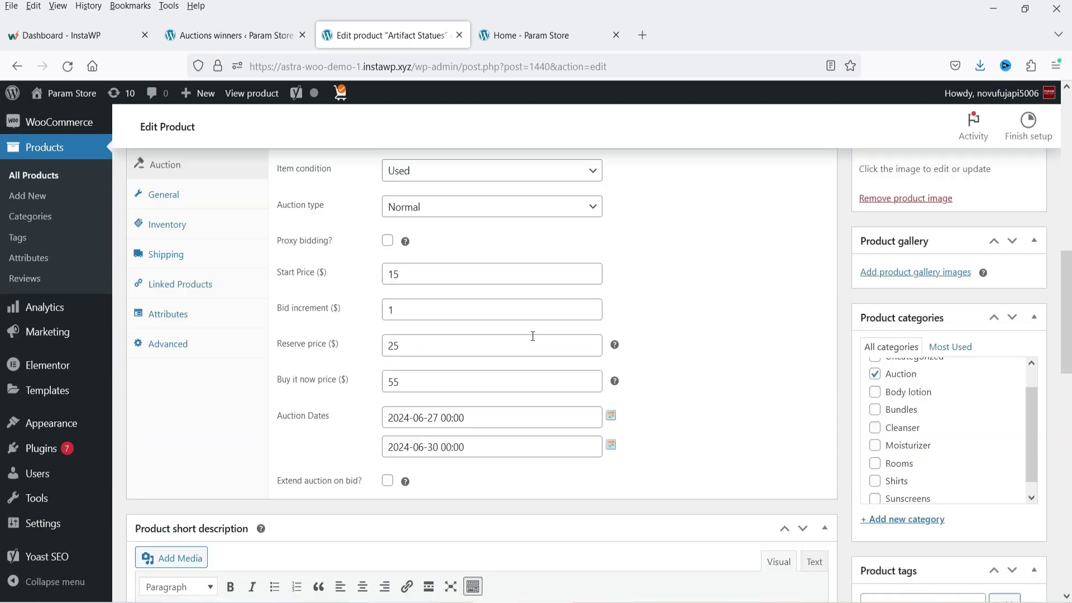
click(452, 292)
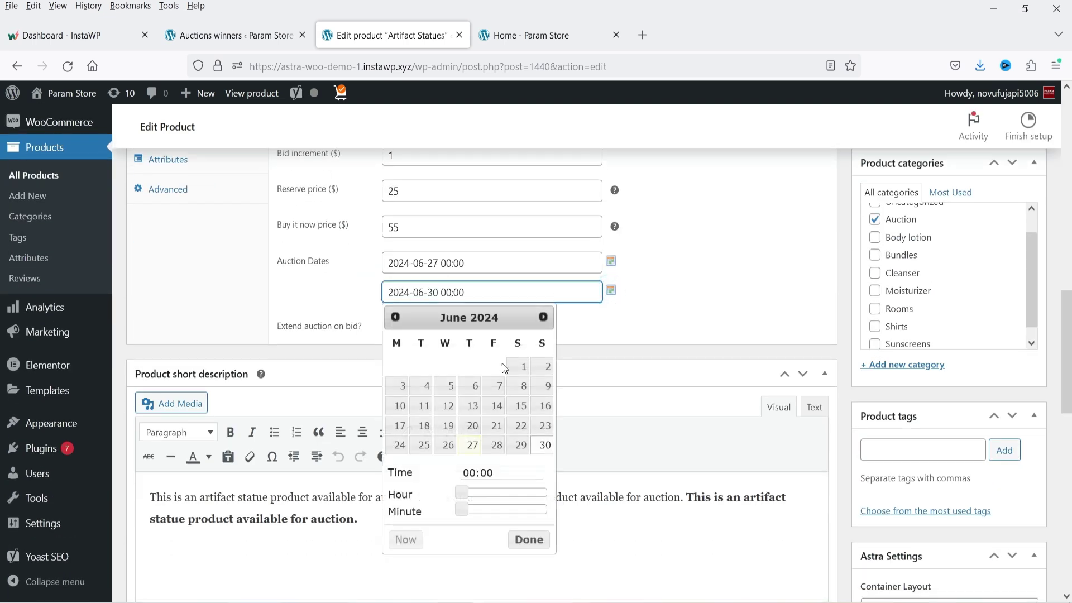
click(473, 445)
click(528, 539)
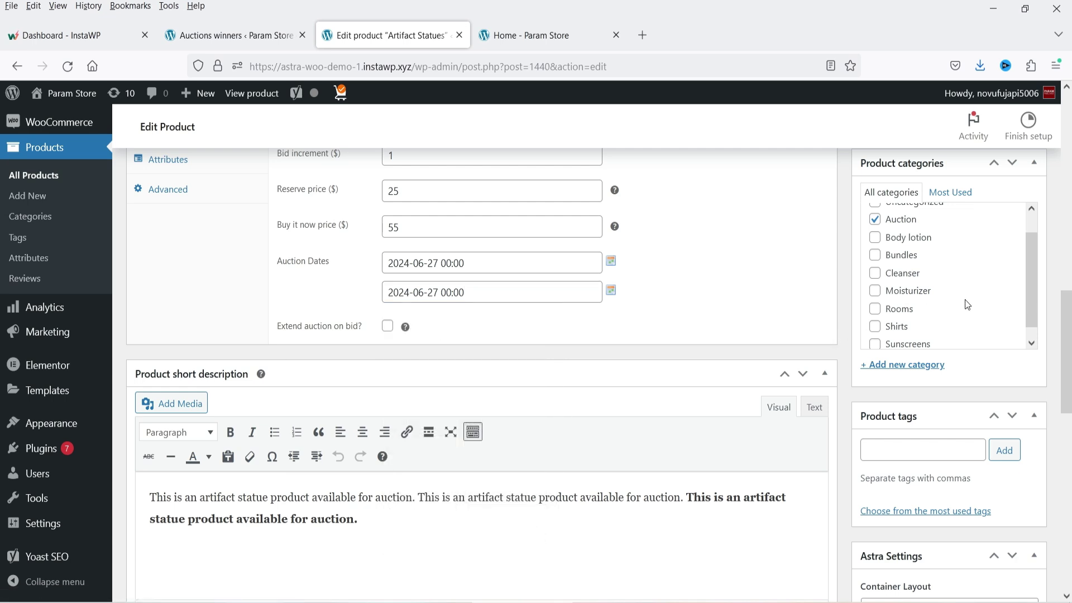
Step: Update the product and view it on the storefront
scroll(965, 299, up, 1)
scroll(1045, 274, up, 5)
scroll(1022, 312, up, 4)
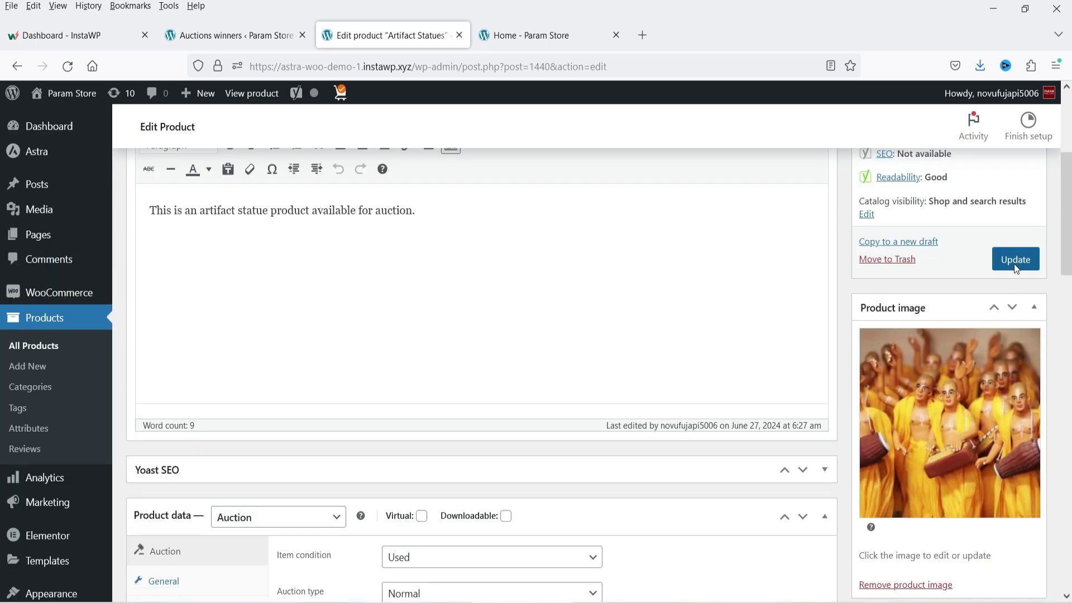
click(1016, 260)
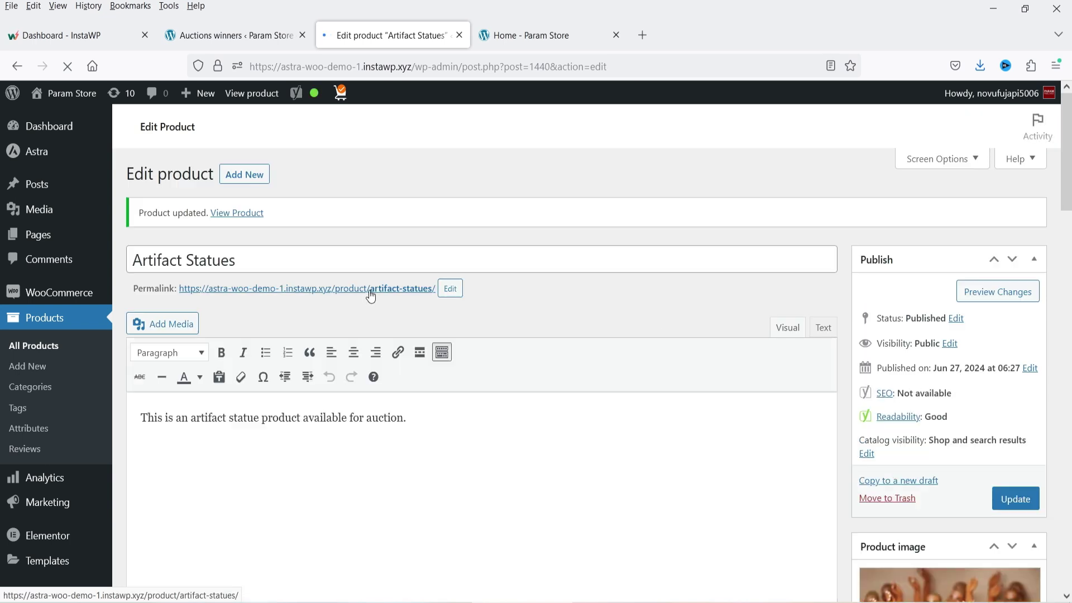
click(370, 289)
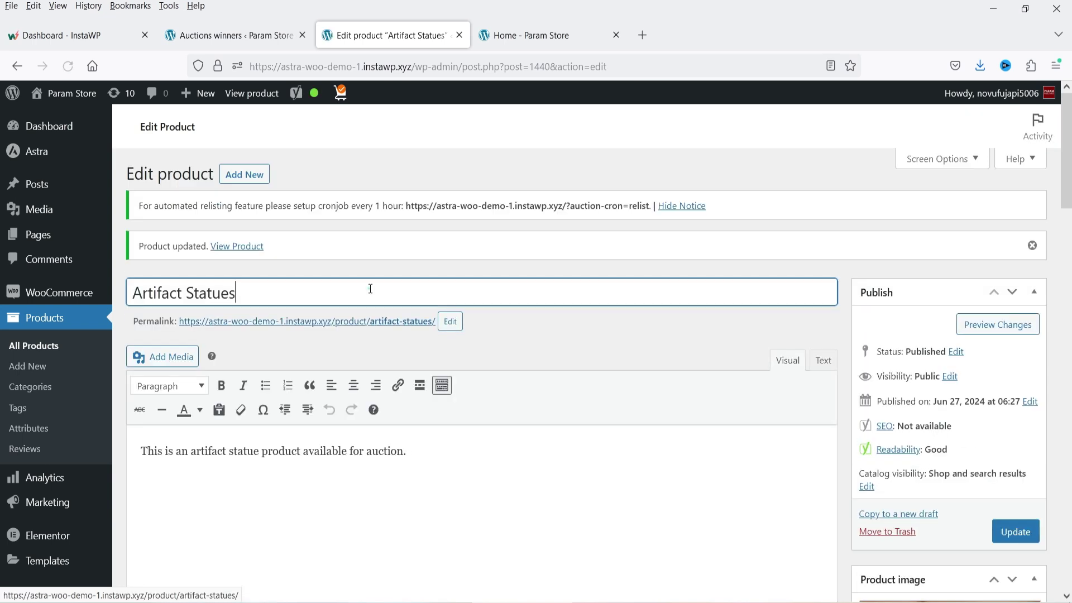
click(362, 322)
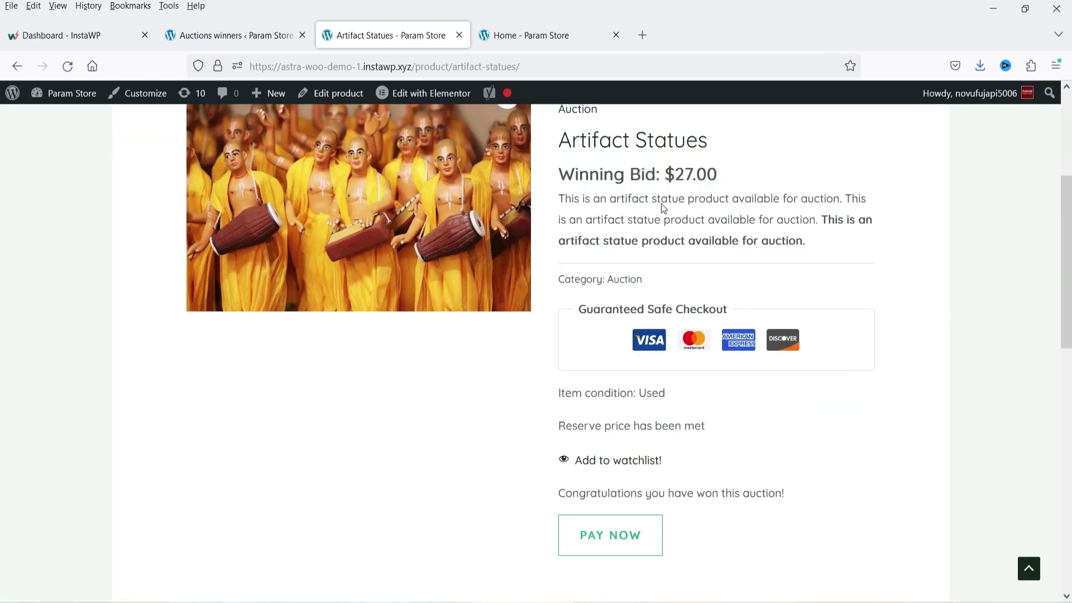
Step: Confirm the $27.00 winning bid and pay for Artifact Statues to reach checkout
scroll(660, 204, up, 2)
drag(574, 255, 718, 252)
click(781, 261)
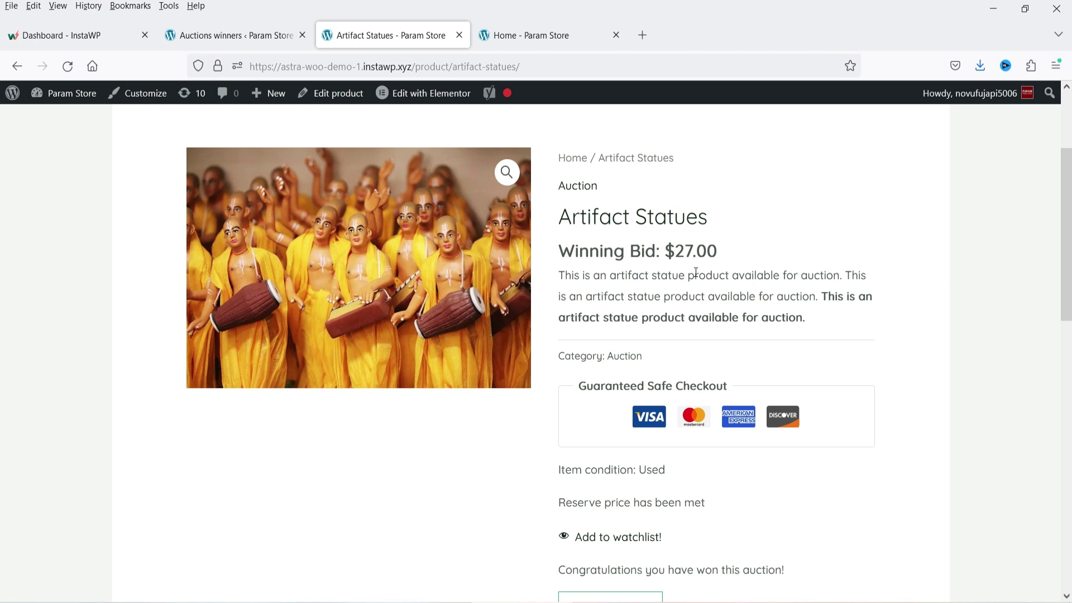
scroll(776, 353, down, 4)
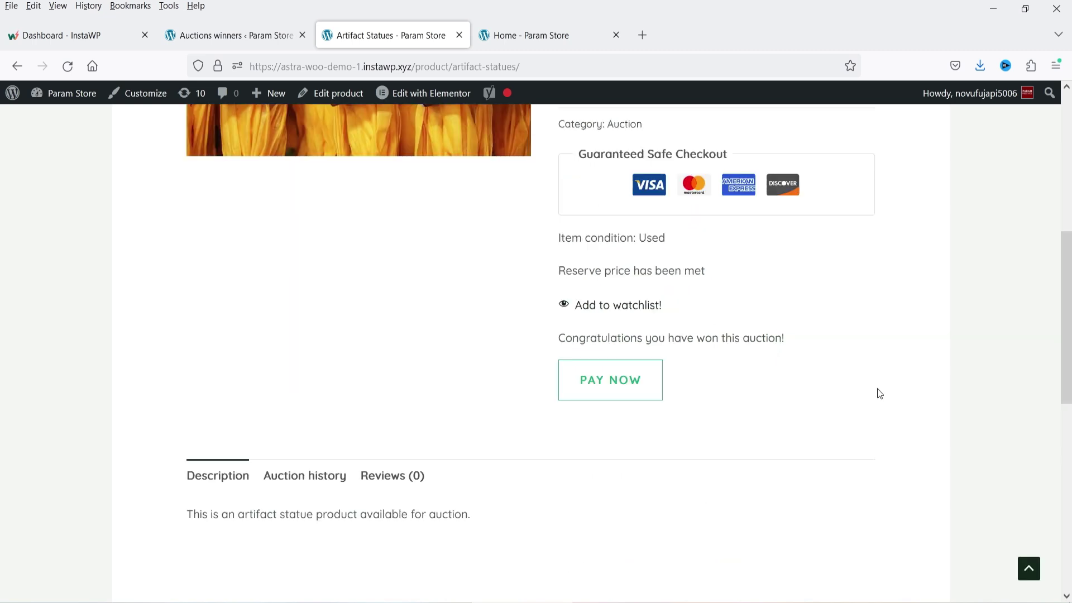
click(642, 393)
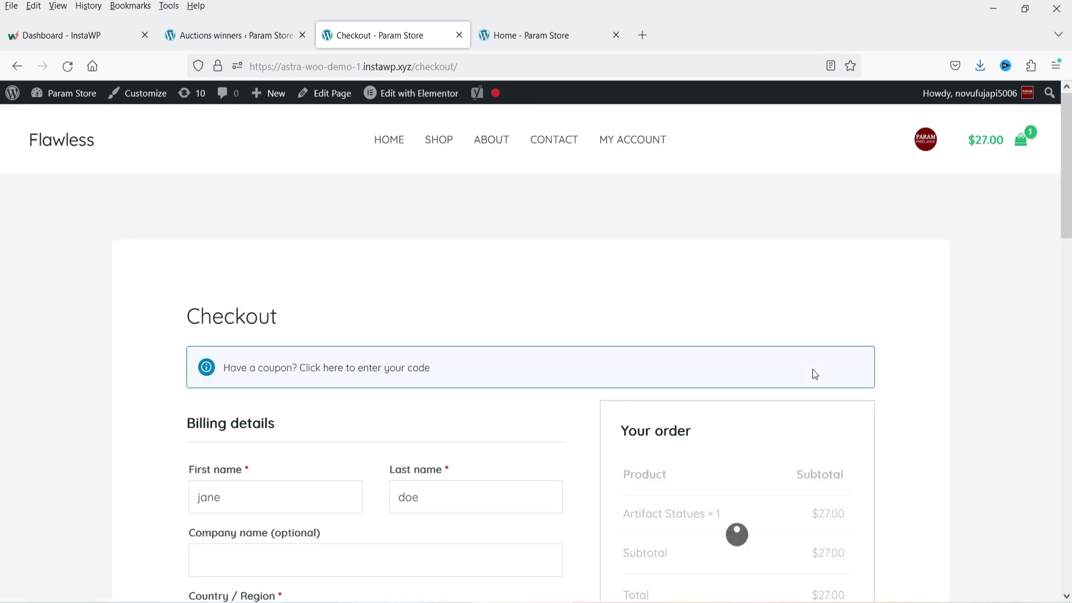
scroll(974, 337, down, 4)
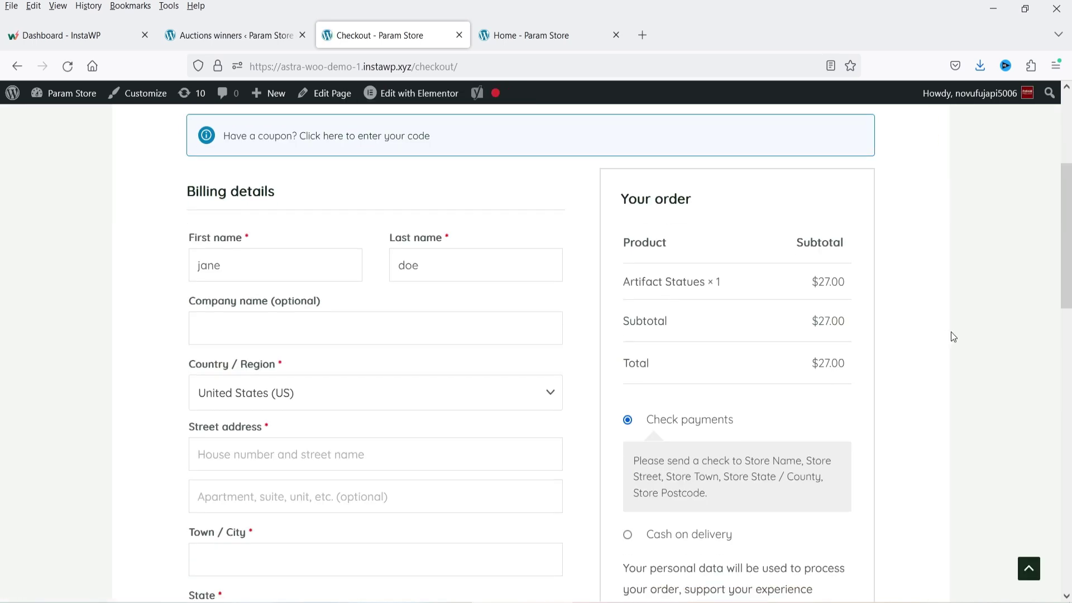
scroll(967, 357, down, 4)
Step: Reload the Auction Winners list to show Artifact Statues with 2 bids at $27.00
click(226, 35)
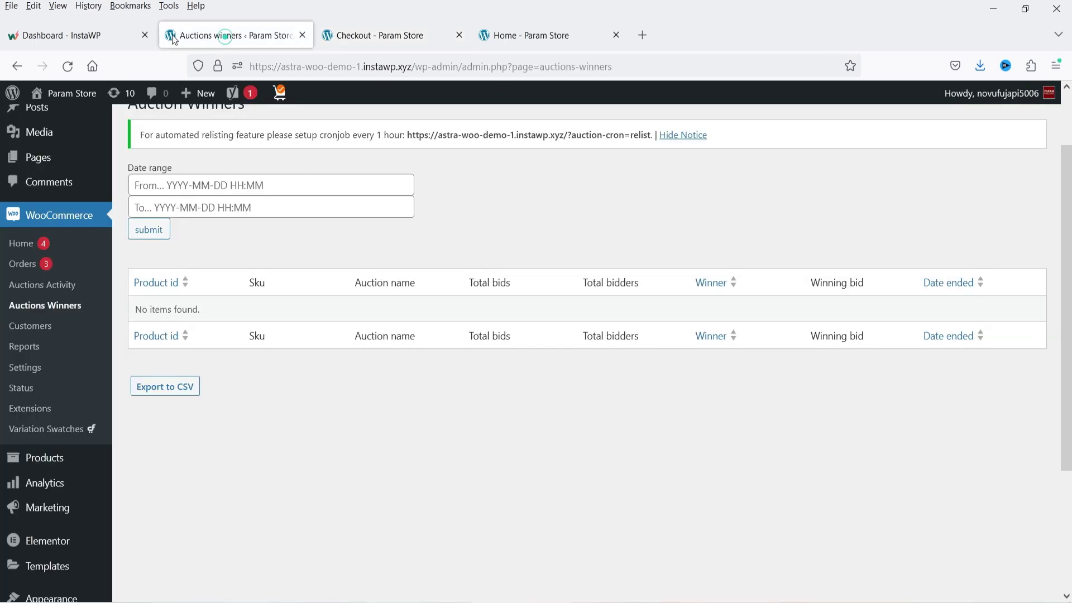
click(67, 68)
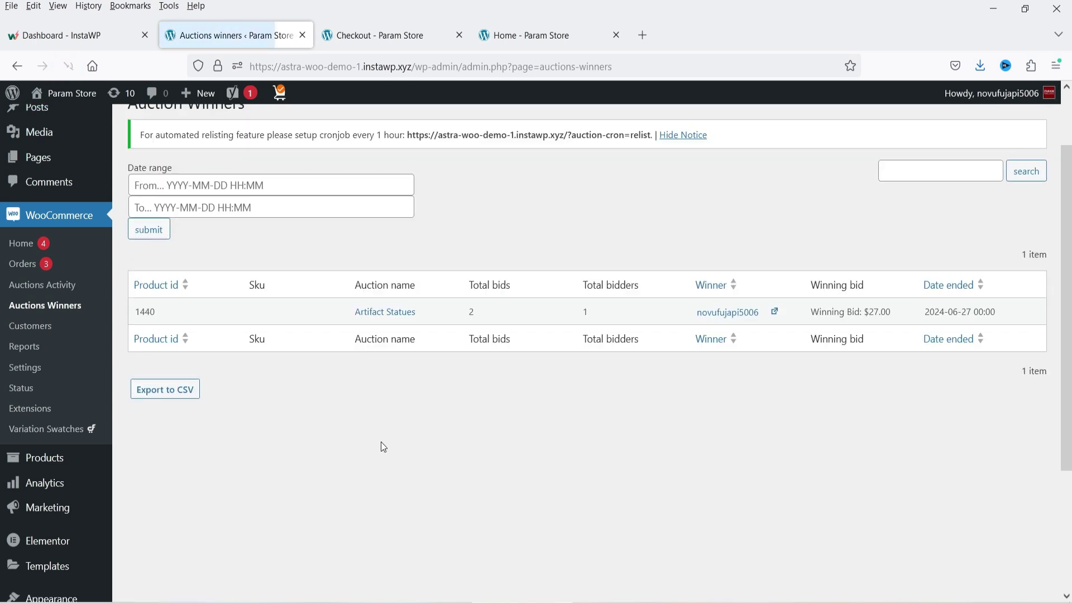